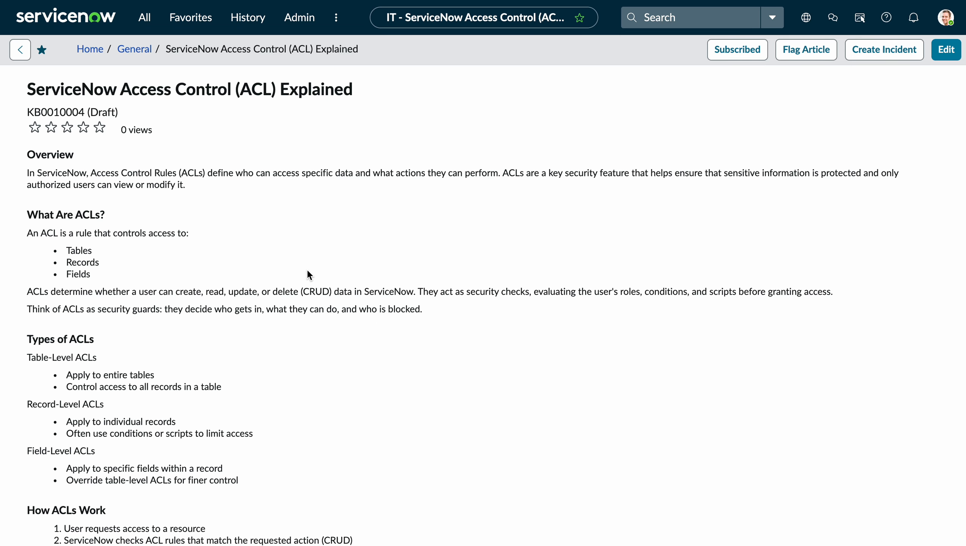
Load a fresh copy of the incident INC0010003 page in the browser
scroll(438, 308, down, 3)
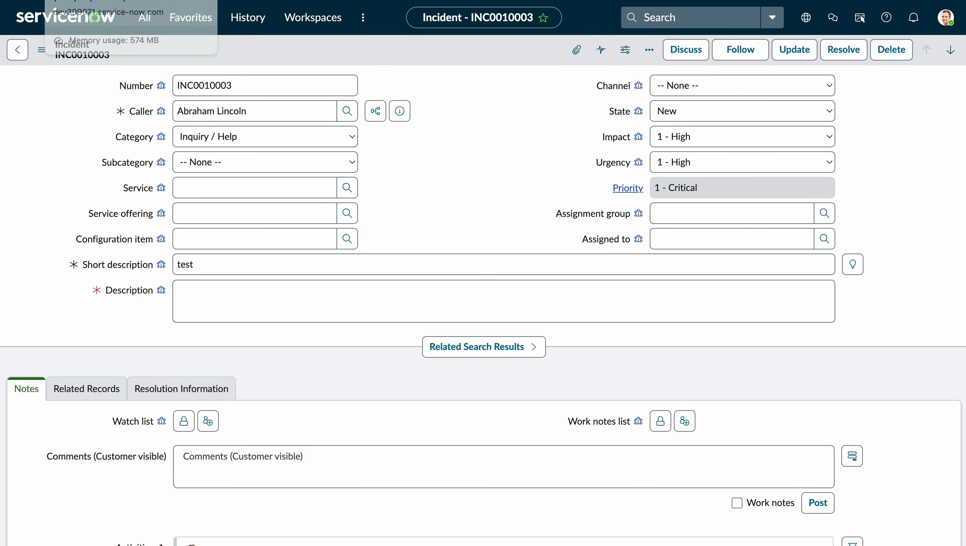
click(96, 1)
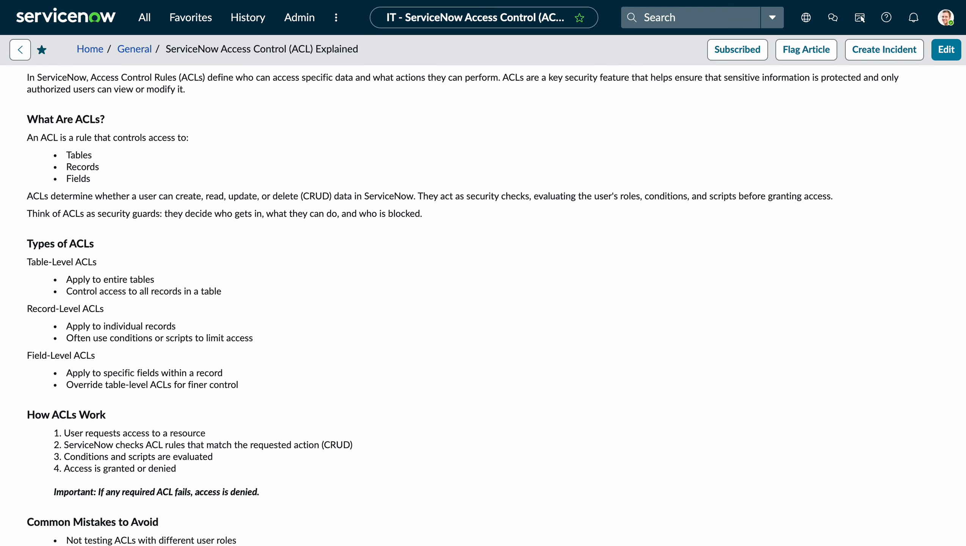
click(308, 0)
right_click(308, 1)
click(339, 41)
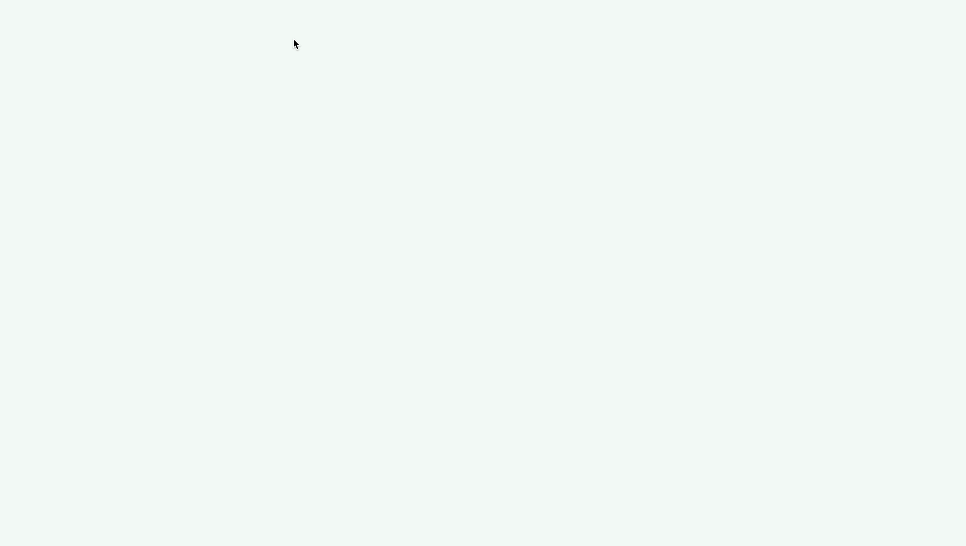
Filter the application navigator for modules matching "debug"
click(144, 21)
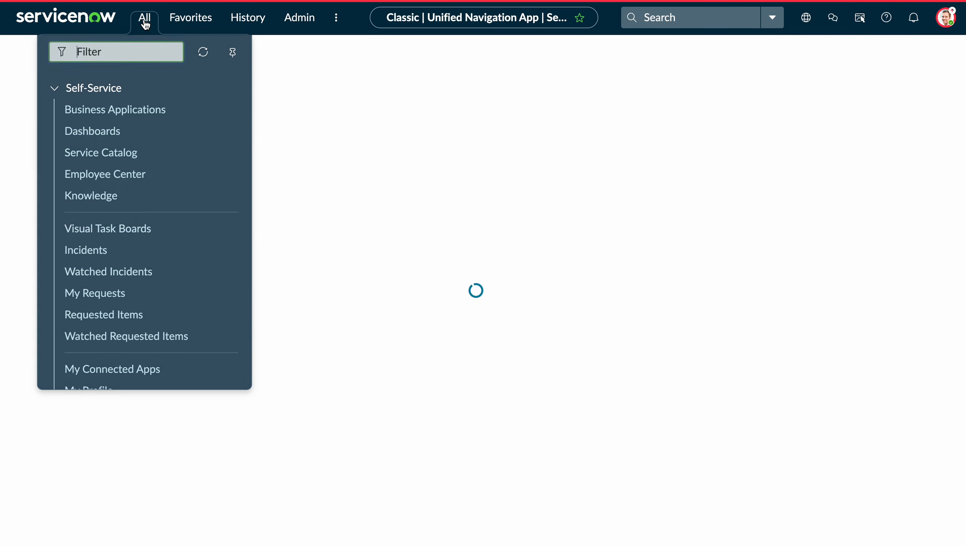
text(deubg)
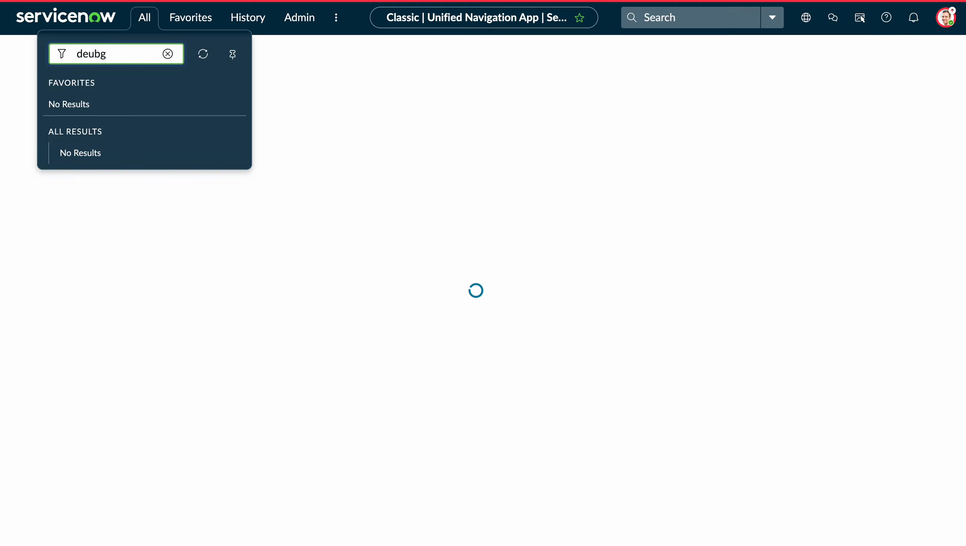
click(140, 18)
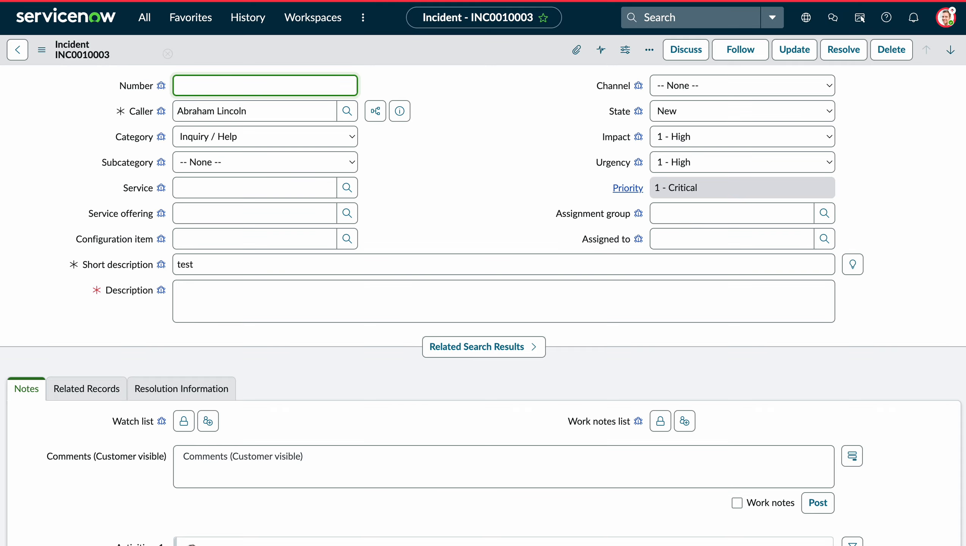
click(139, 19)
text(s)
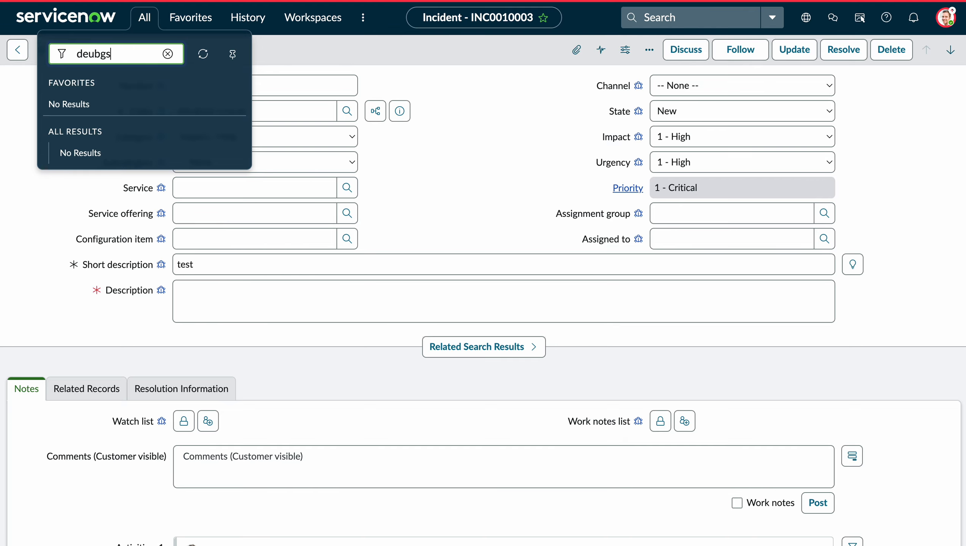
key(BackSpace)
text(s)
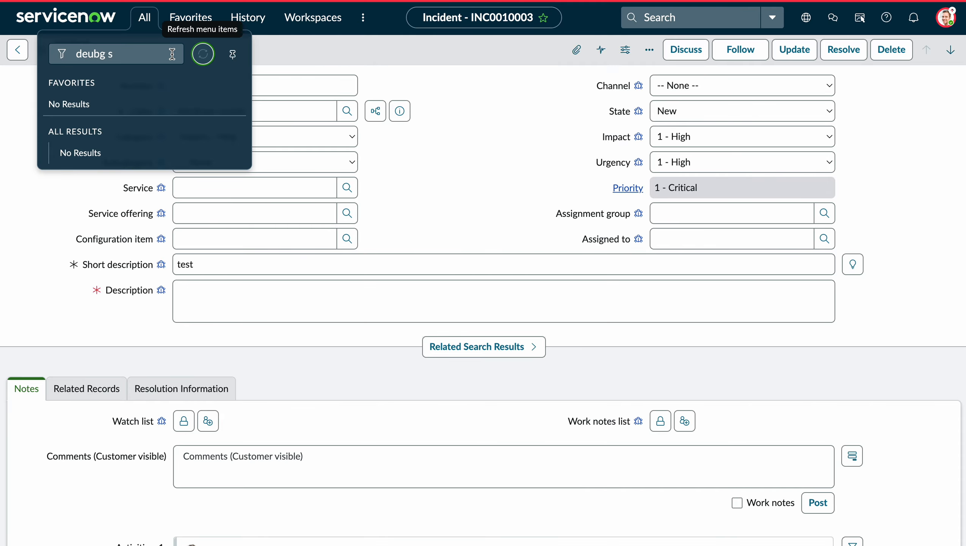
key(BackSpace)
key(BackSpace)
key(ctrl+a)
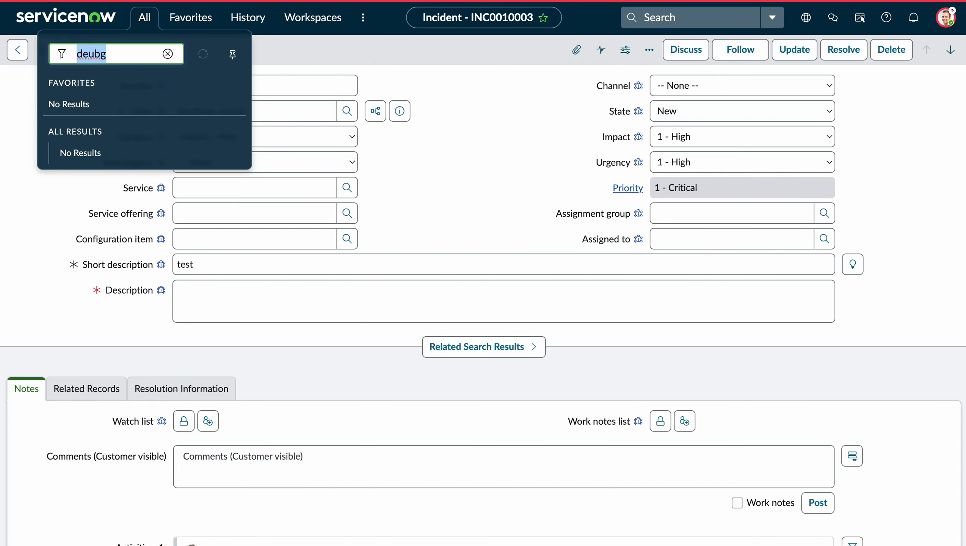
text(debug)
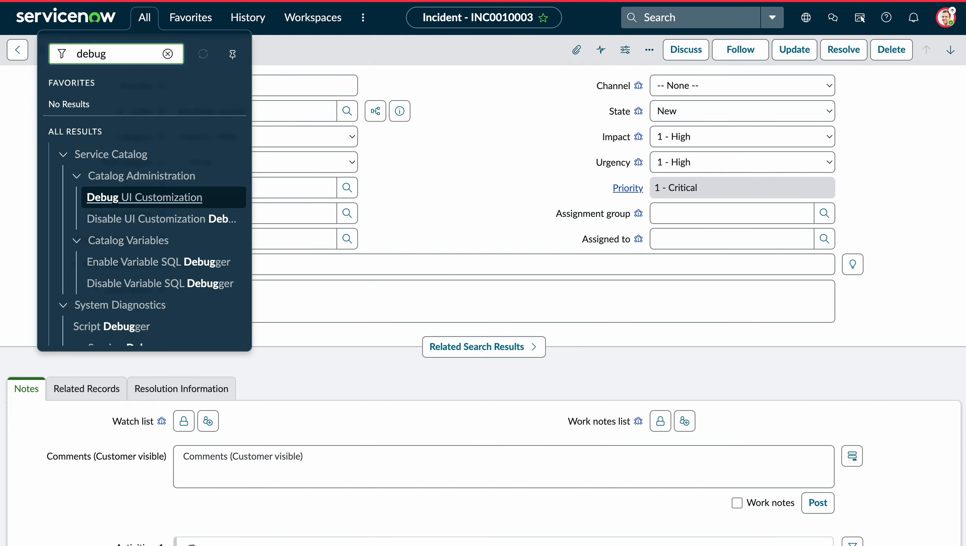
text( sec)
key(BackSpace)
Examine the Session Debug modules under System Diagnostics, including Enable All, Disable All and Debug Security, and close the module list
scroll(147, 172, down, 3)
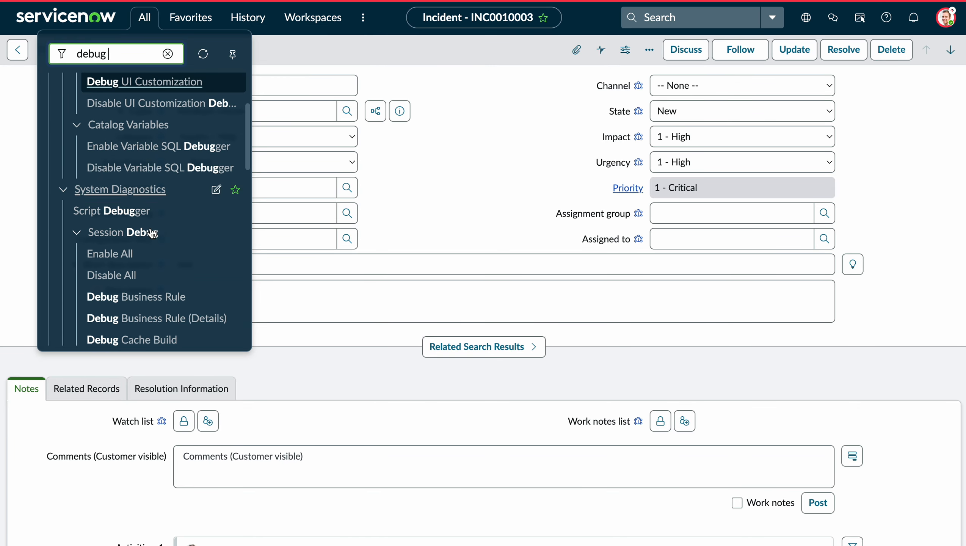
scroll(152, 232, down, 3)
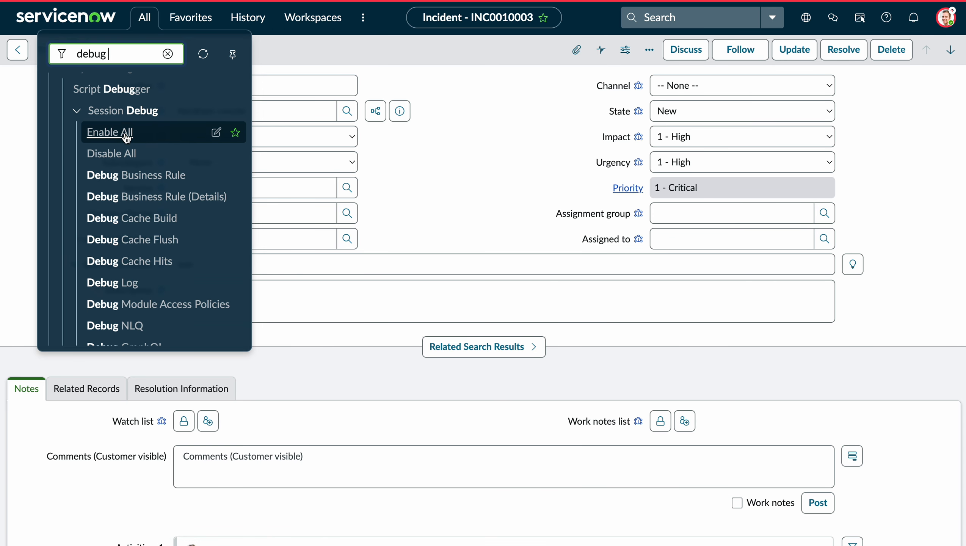
scroll(176, 266, down, 2)
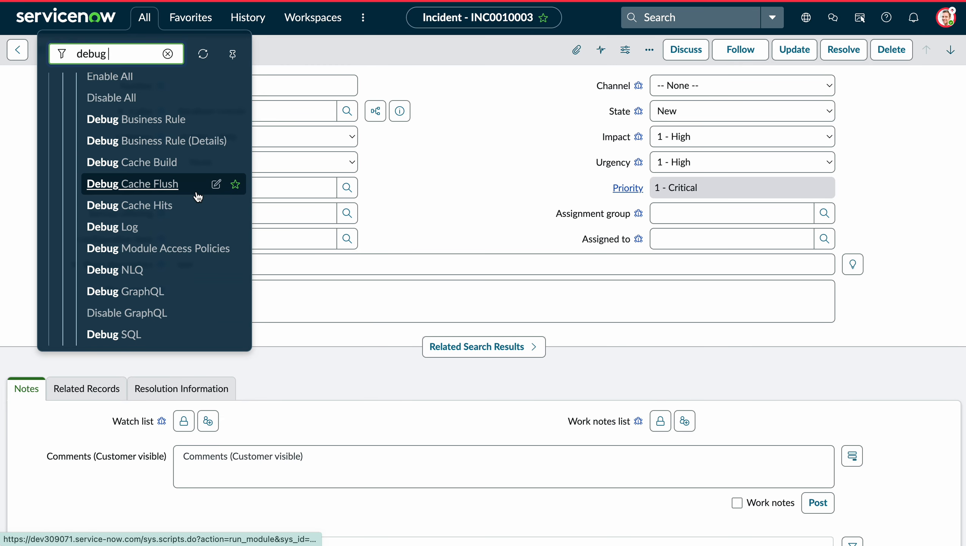
scroll(169, 272, down, 4)
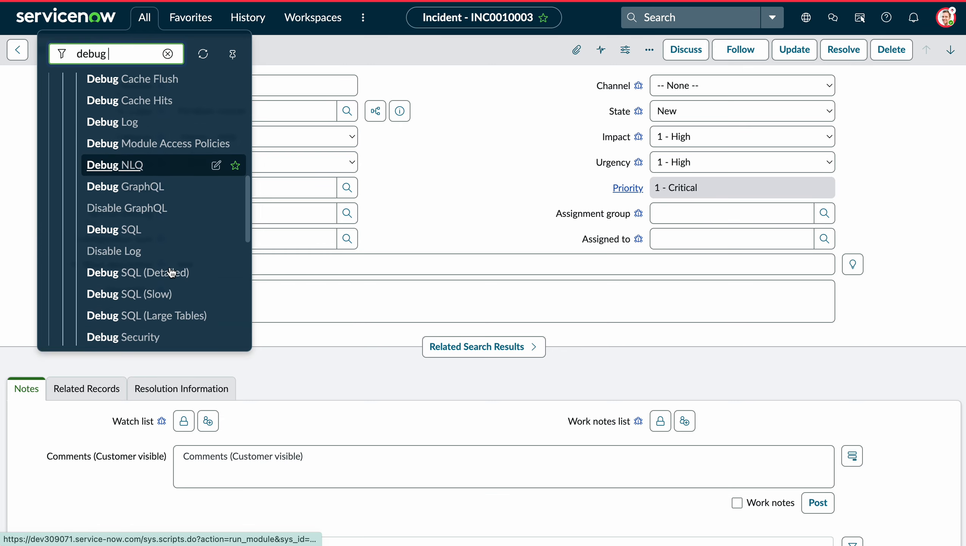
scroll(168, 270, down, 2)
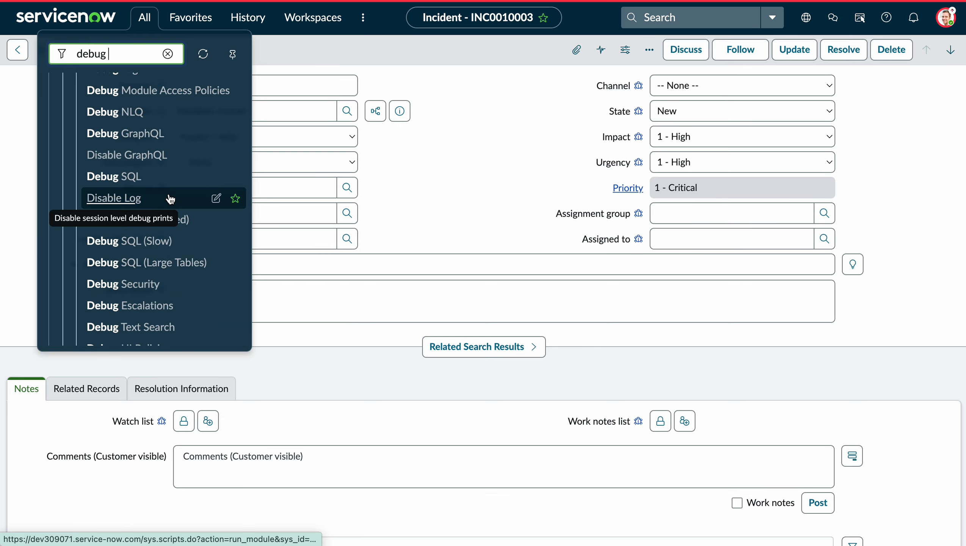
scroll(170, 199, up, 5)
scroll(168, 172, up, 4)
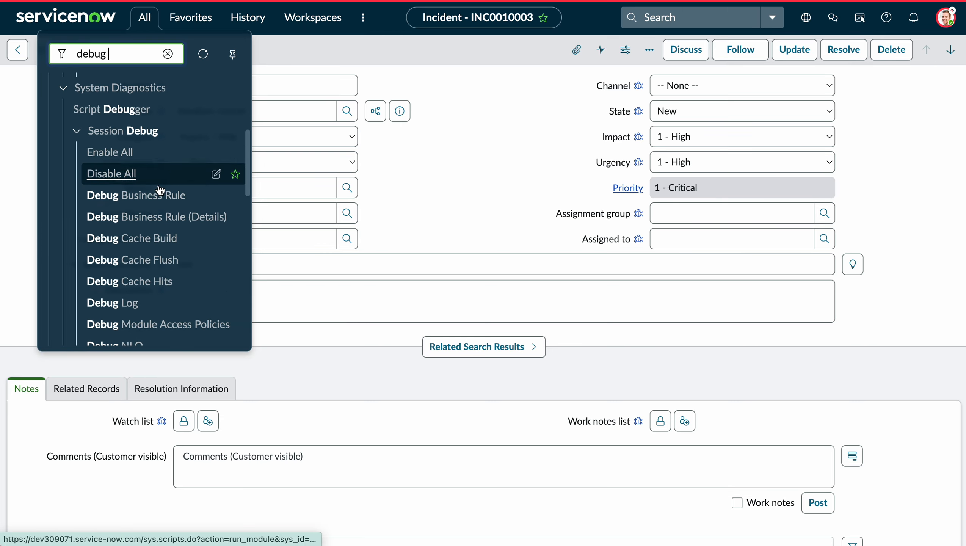
scroll(173, 251, down, 2)
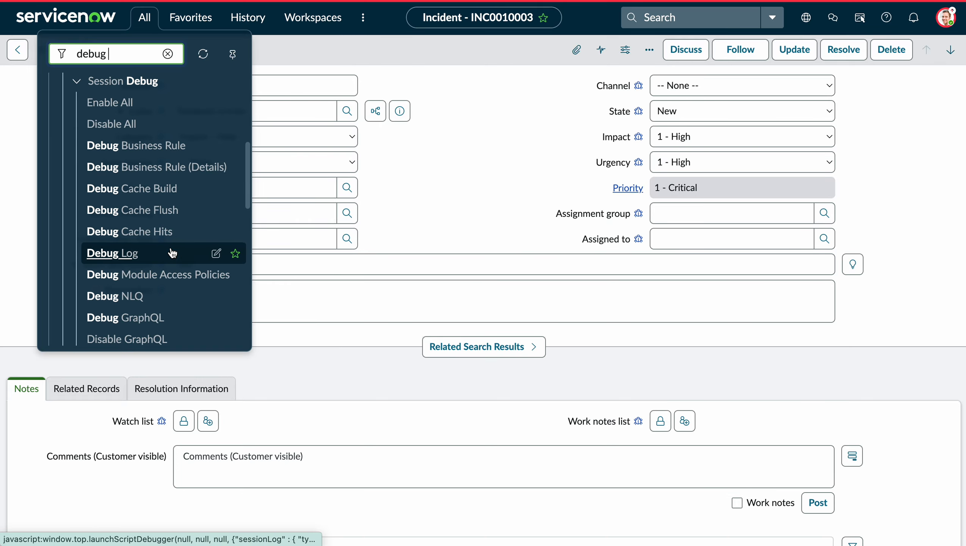
scroll(172, 253, down, 10)
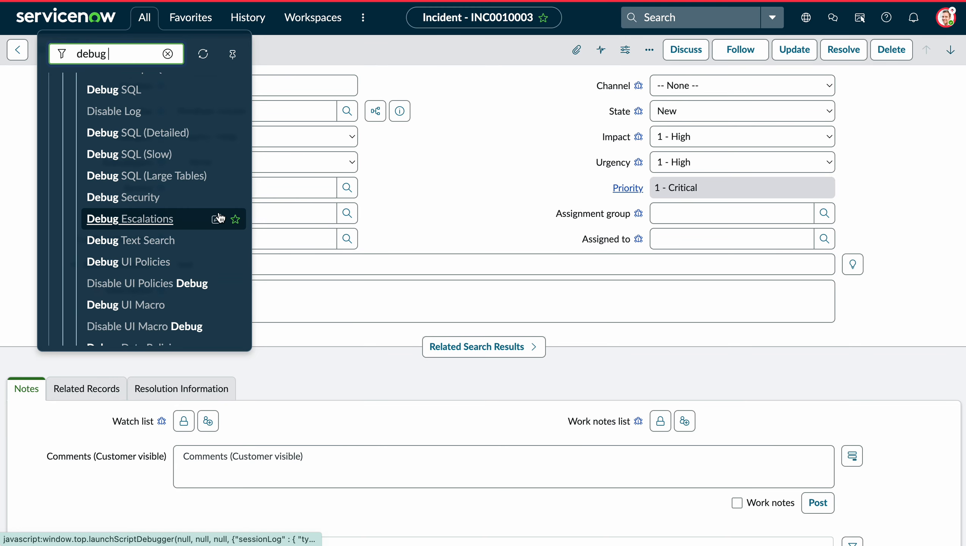
click(443, 211)
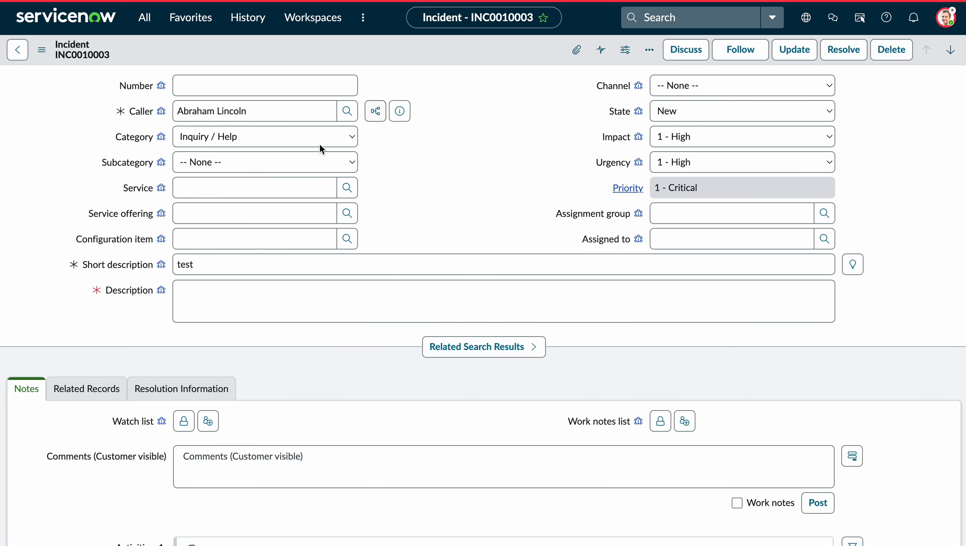
Open the record/incident.incident_state/write access control rule from the debug output beneath incident INC0010003
scroll(412, 270, down, 5)
scroll(412, 270, down, 10)
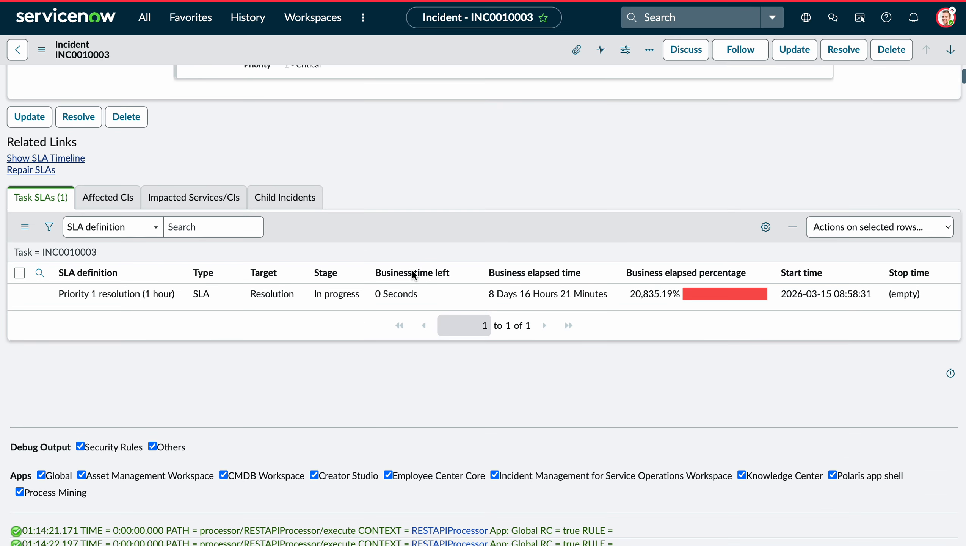
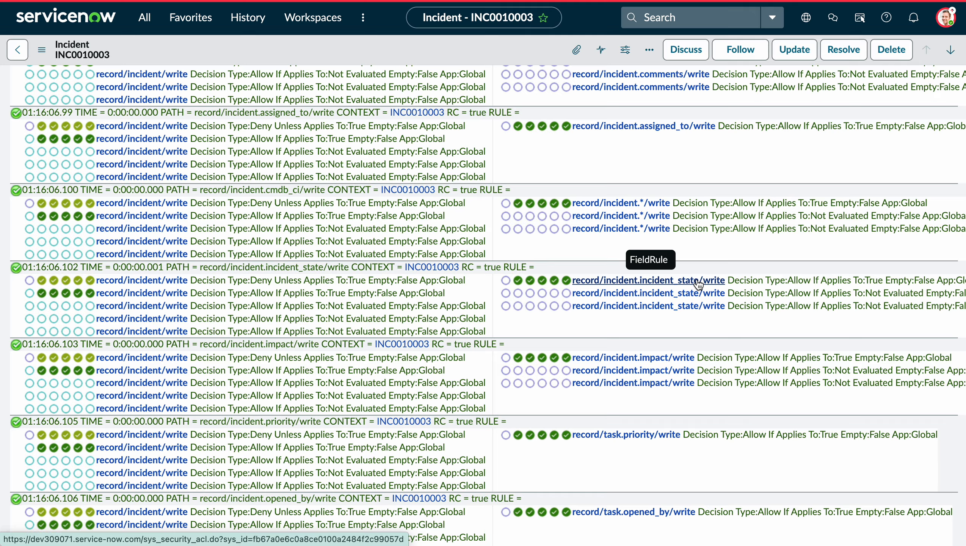
click(654, 283)
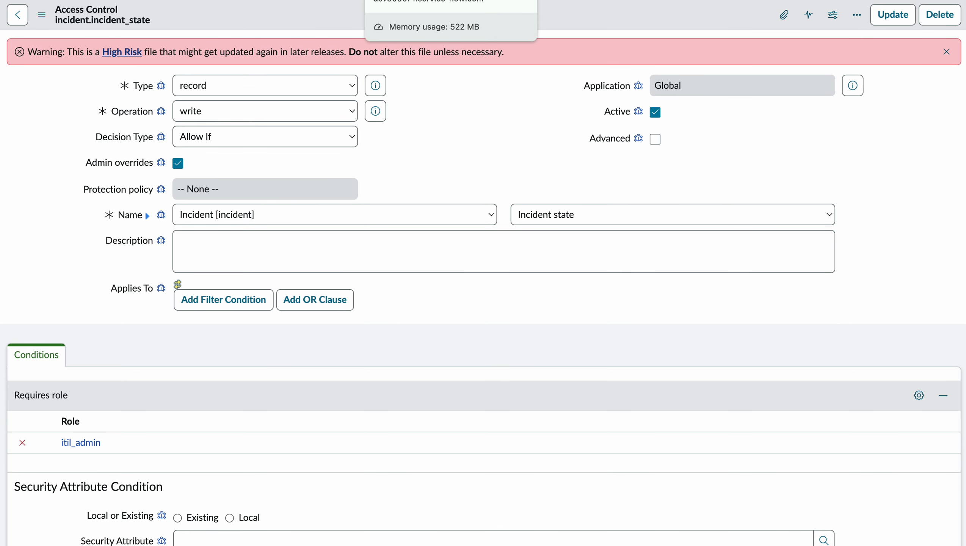
Return to the incident and review the security_admin role in the Elevate role dialog, closing it without changes
click(470, 1)
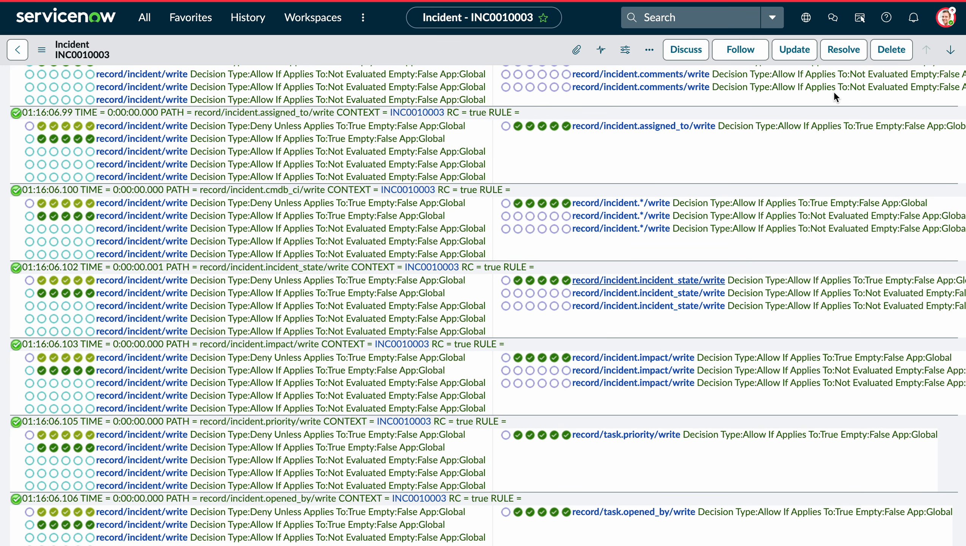
click(946, 18)
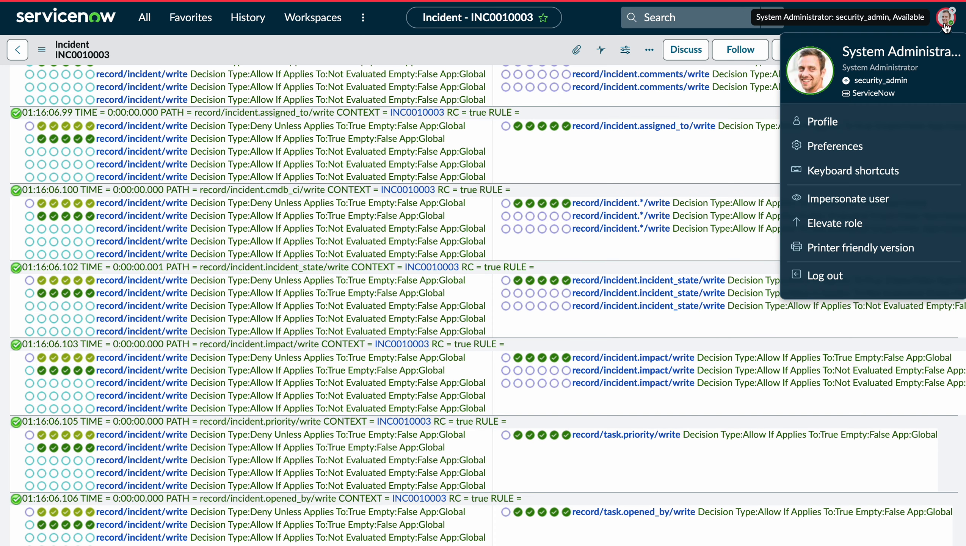
click(839, 229)
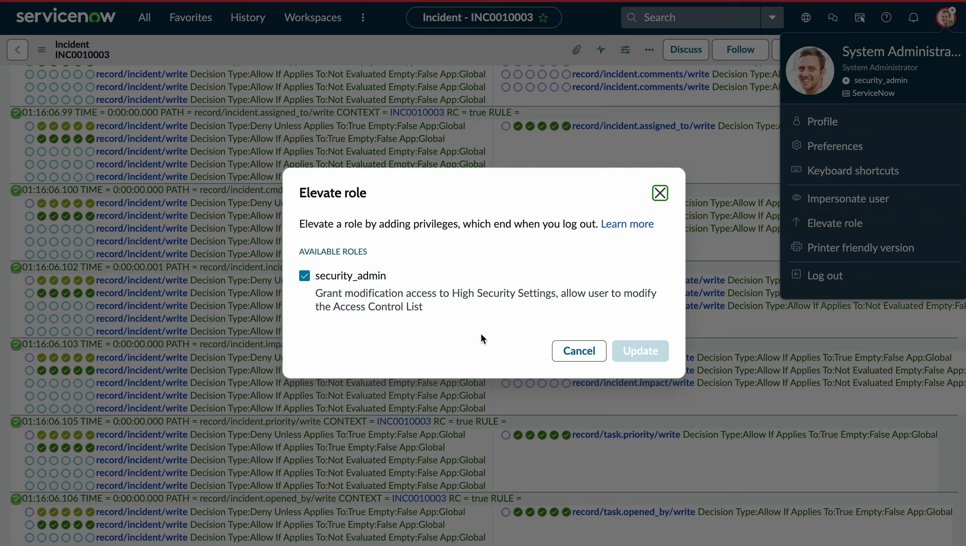
click(661, 196)
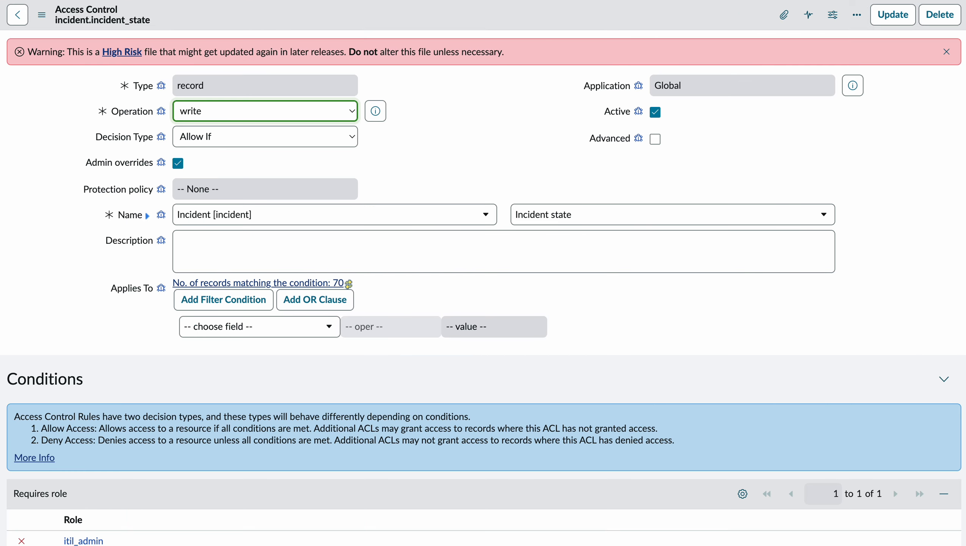
Review the operation and decision type choices of the incident.incident_state access control, keeping write and Allow If
click(491, 185)
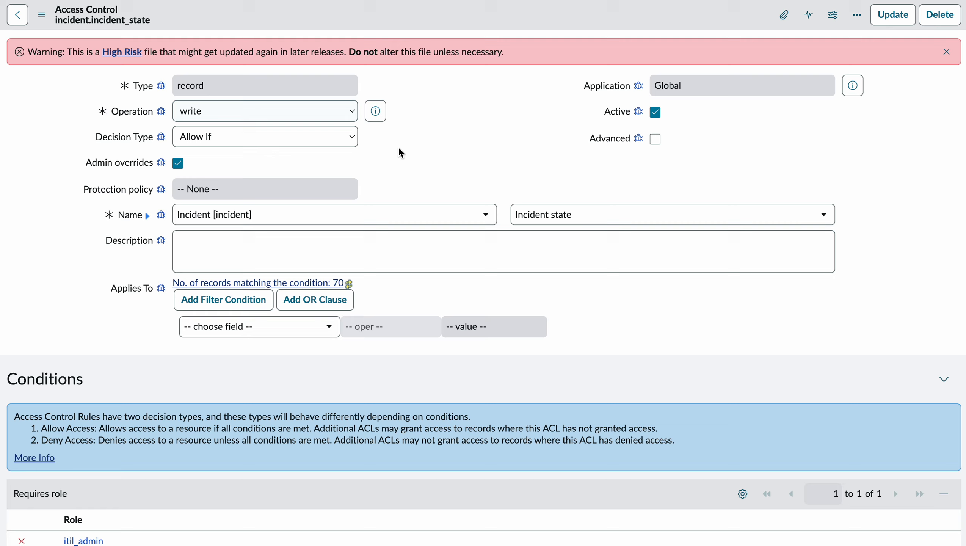
click(264, 117)
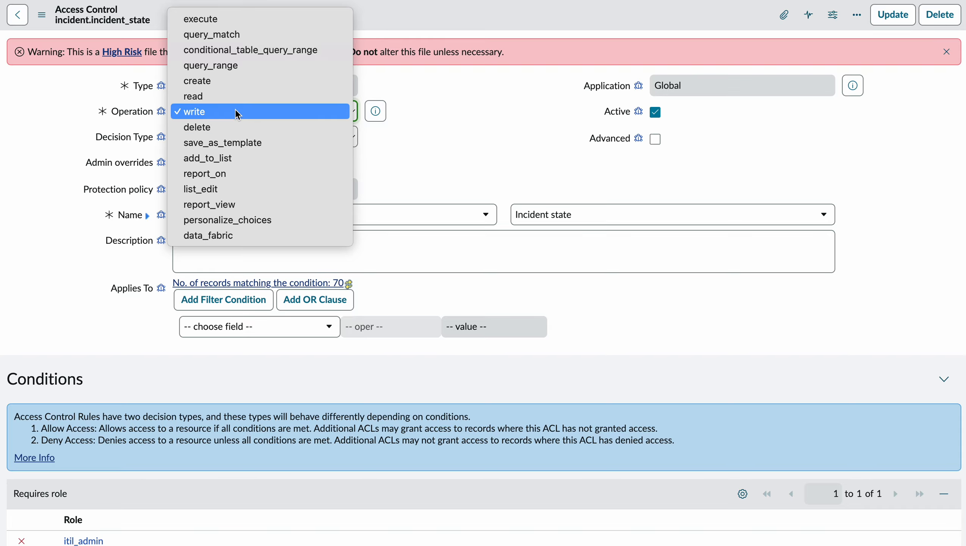
click(218, 115)
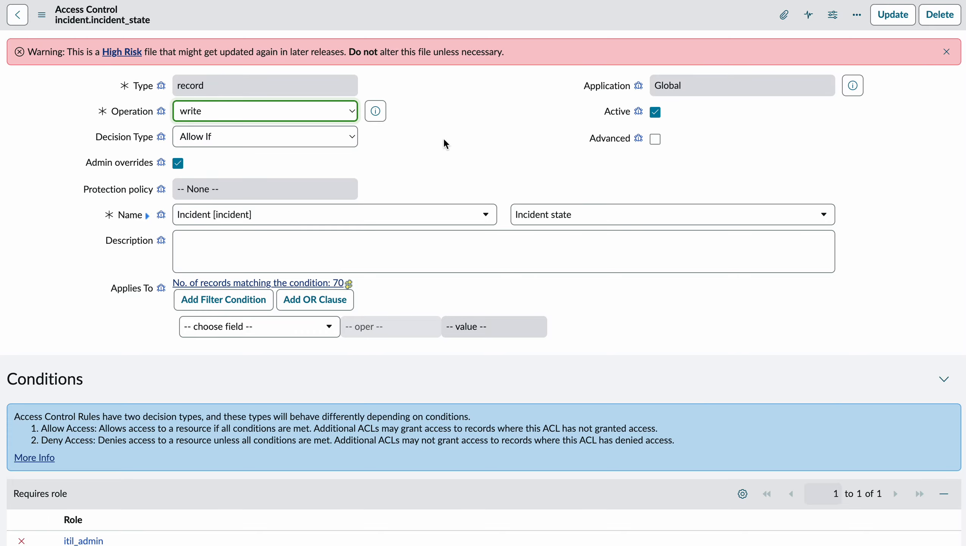
click(230, 142)
click(380, 157)
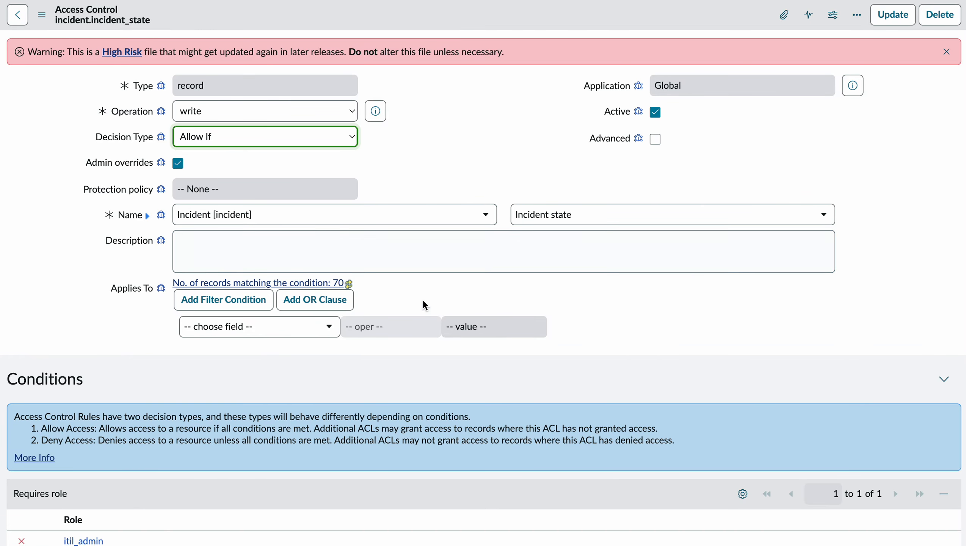
Examine the Applies To filter, required role and security attribute condition of the incident.incident_state access control
scroll(378, 376, down, 3)
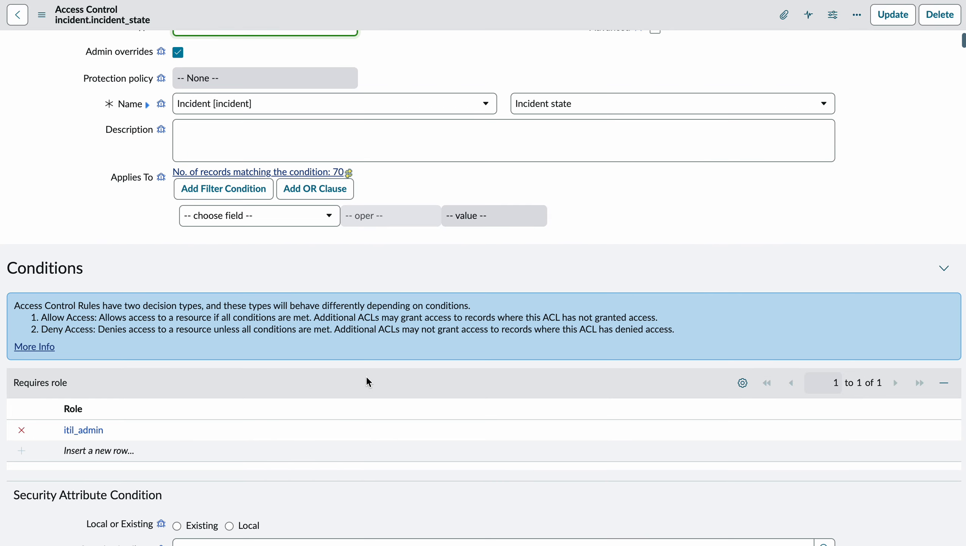
scroll(392, 231, up, 2)
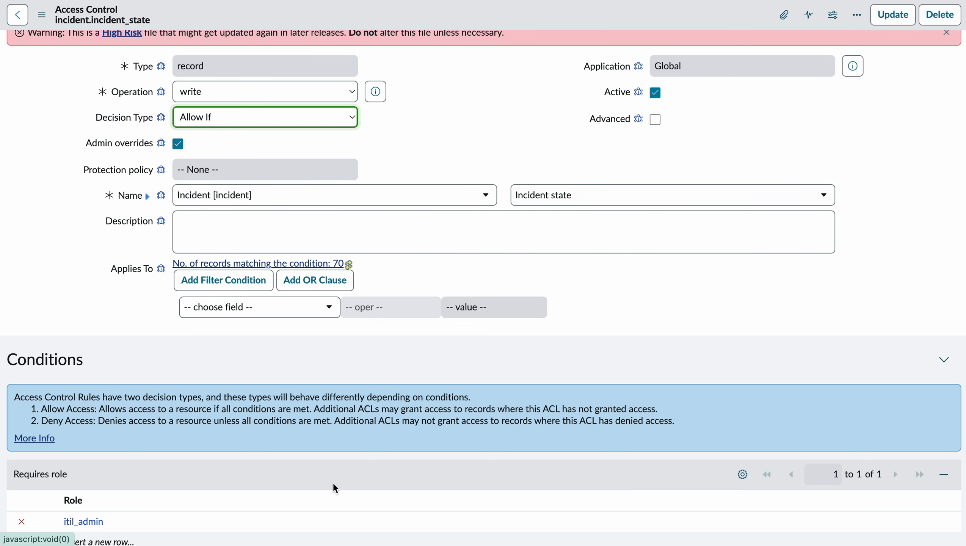
scroll(502, 263, up, 1)
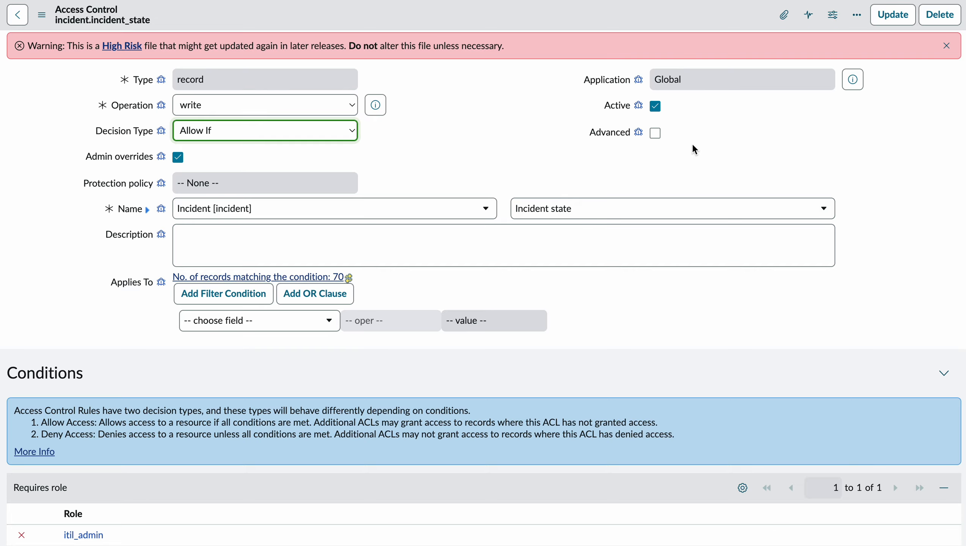
scroll(462, 255, down, 2)
scroll(407, 295, down, 1)
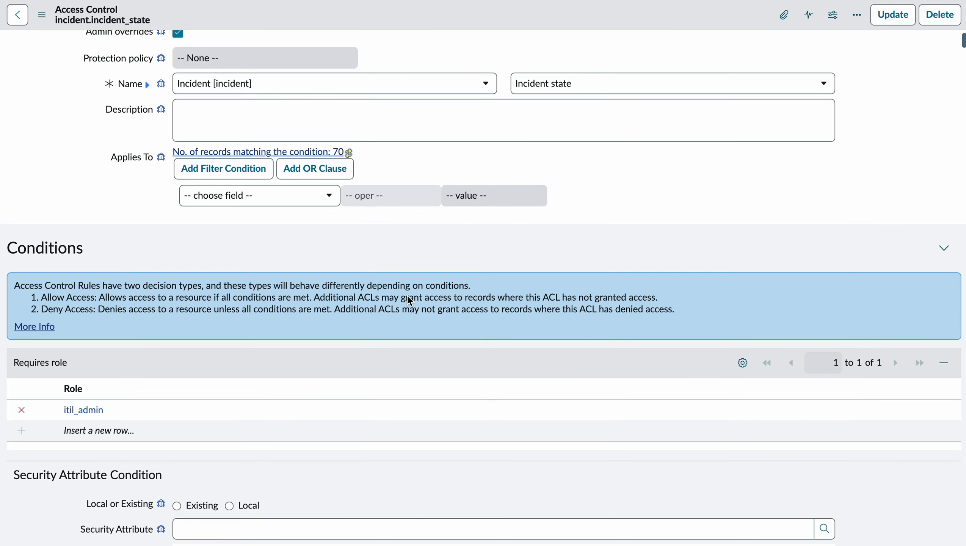
scroll(292, 266, down, 2)
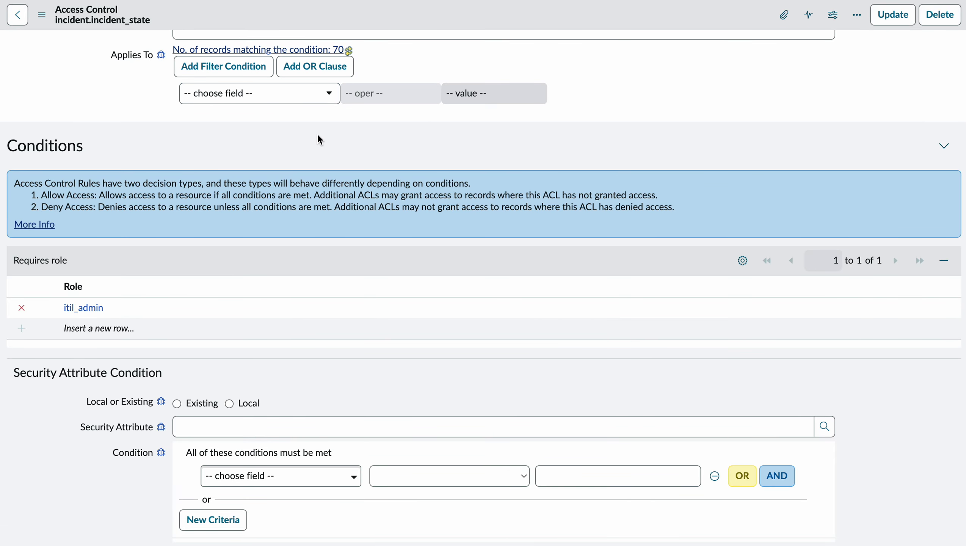
Examine the required role, security attribute, data and advanced condition sections of the incident.incident_state access control
scroll(370, 206, down, 1)
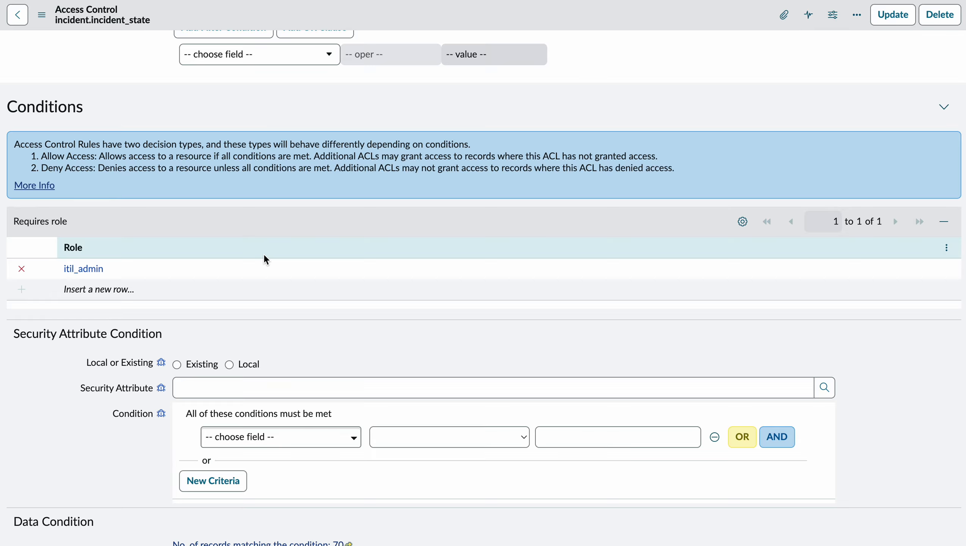
scroll(263, 254, down, 3)
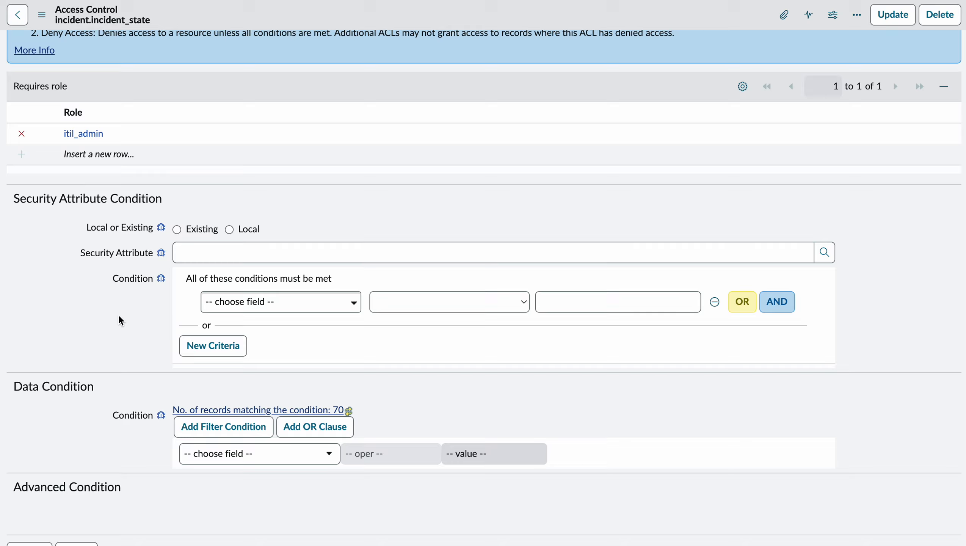
scroll(119, 316, down, 4)
scroll(119, 316, up, 5)
scroll(118, 318, up, 6)
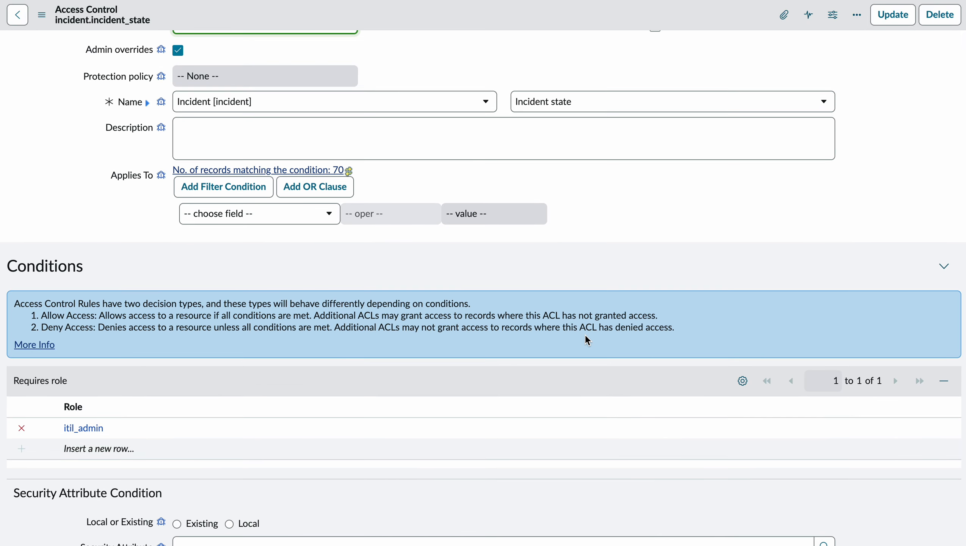
scroll(587, 332, up, 3)
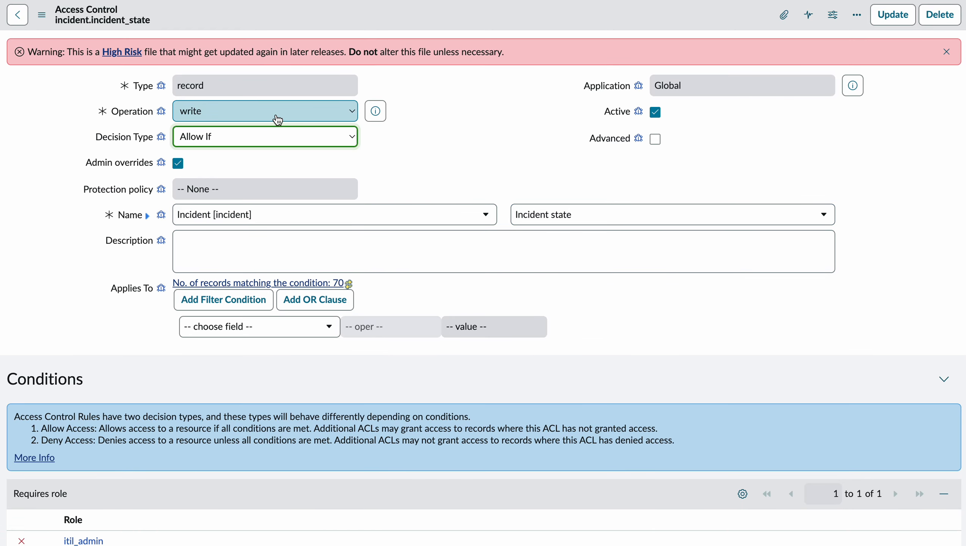
Enable the Advanced option on the access control, inspect the Advanced Condition script section, and disable the option again
click(657, 140)
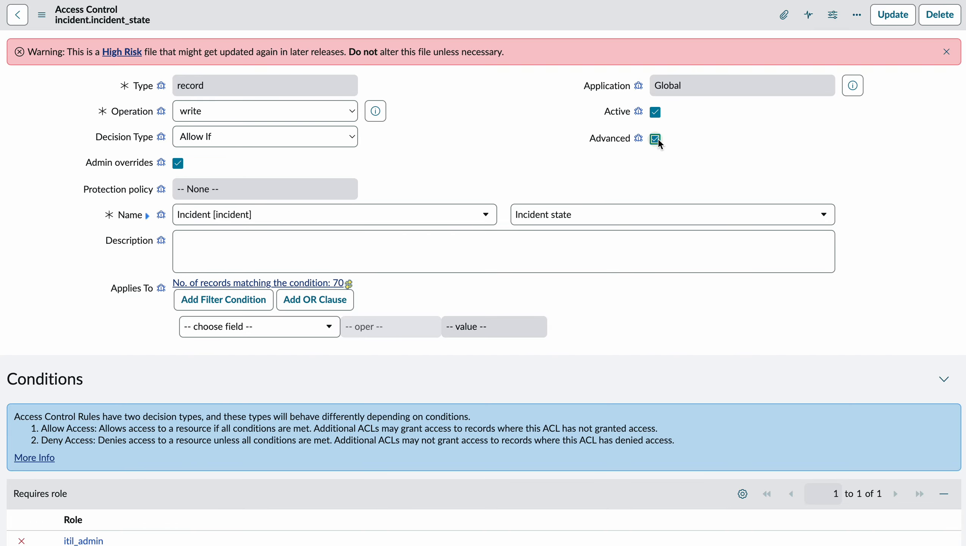
scroll(529, 327, down, 10)
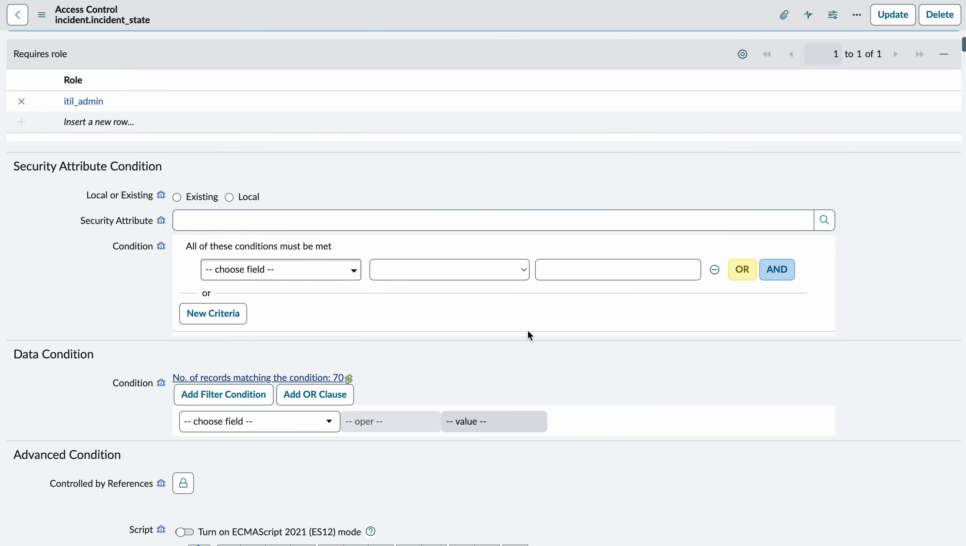
scroll(529, 331, down, 4)
scroll(528, 330, down, 4)
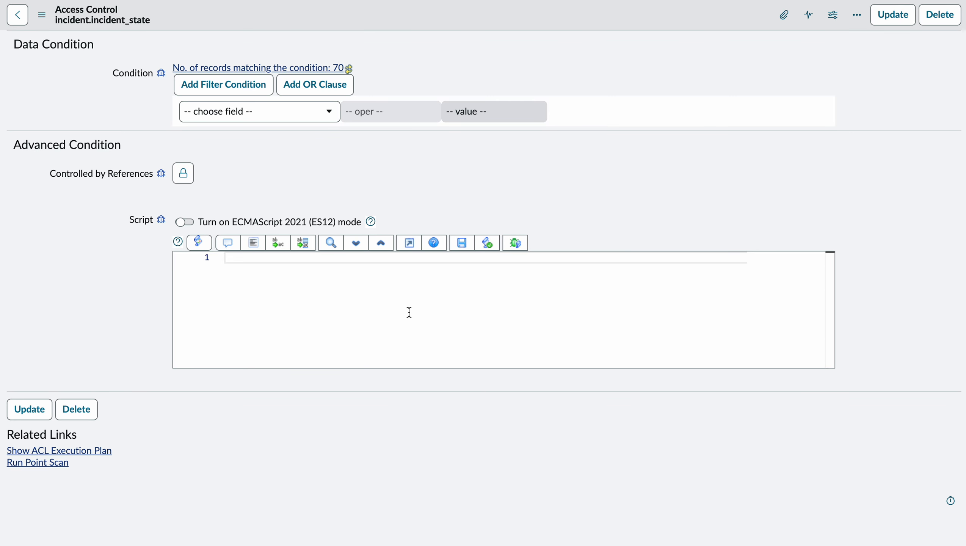
scroll(308, 306, up, 20)
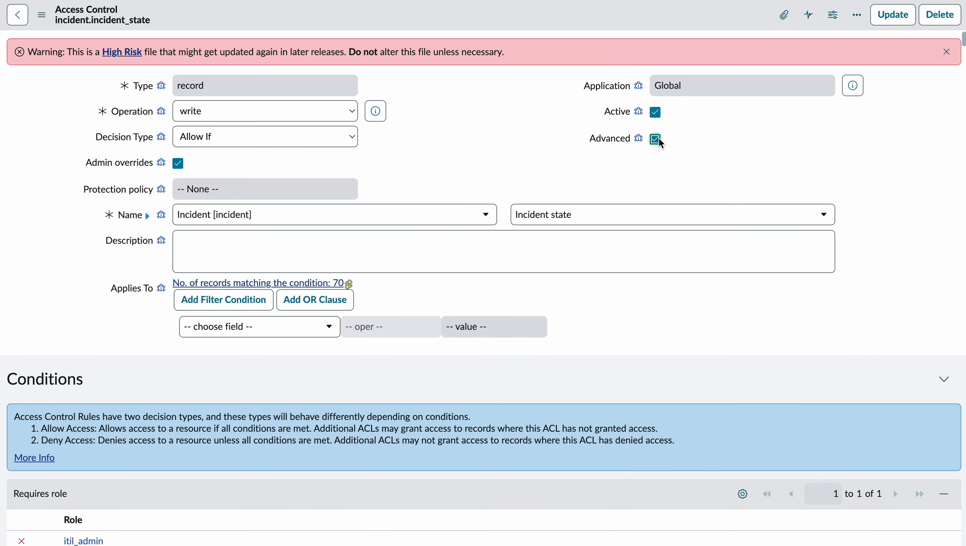
click(658, 139)
Check the Advanced Condition section and the debug output beneath the incident.incident_state access control
scroll(578, 242, down, 20)
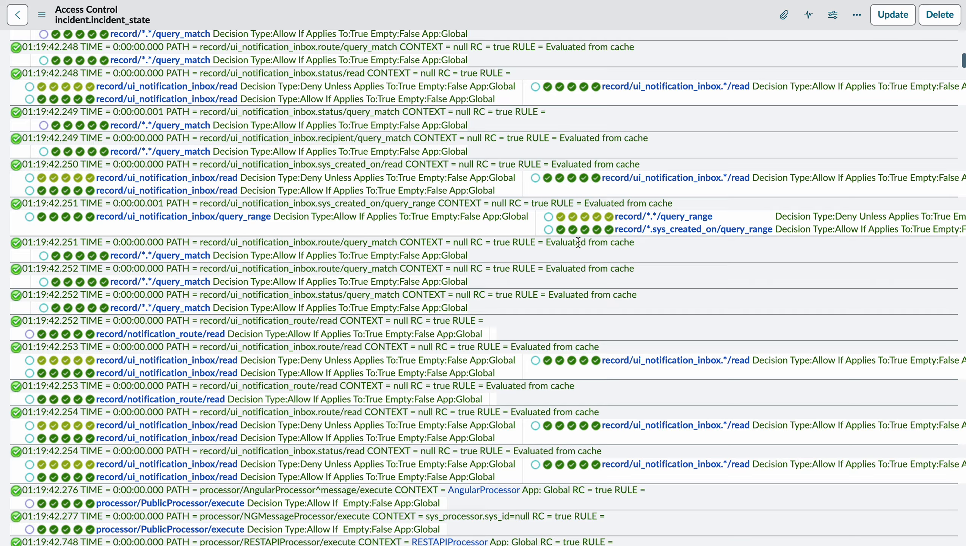
scroll(578, 242, up, 12)
scroll(578, 246, up, 8)
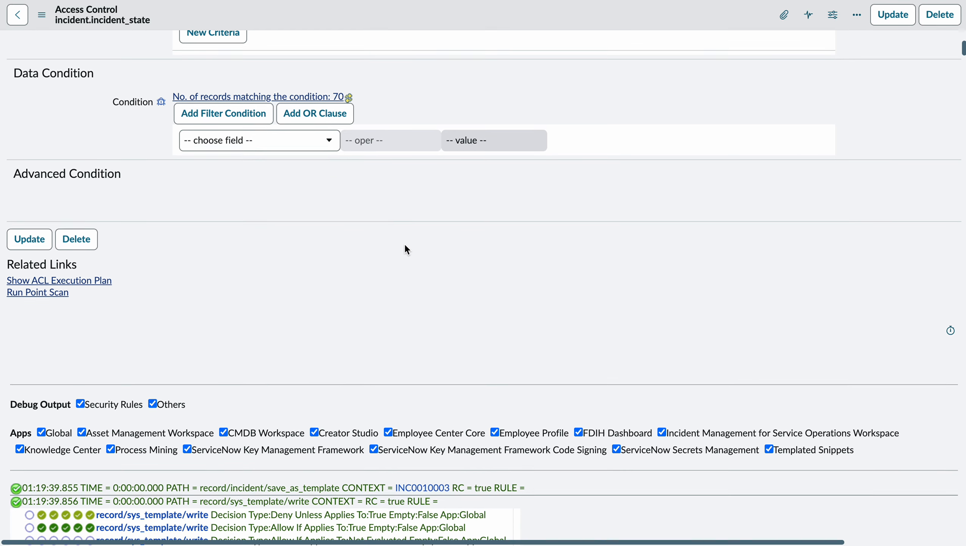
scroll(405, 243, down, 6)
scroll(311, 302, down, 3)
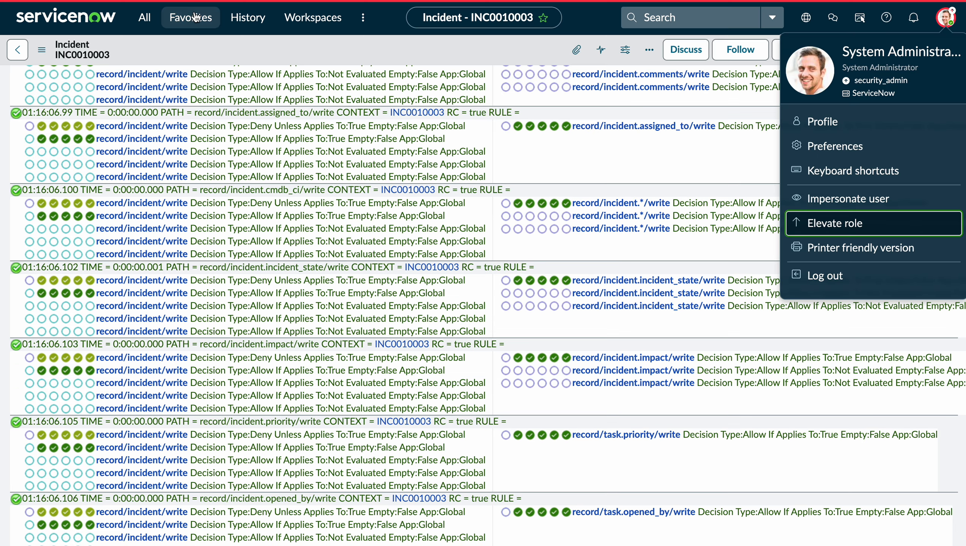
Run Stop Debugging from the System Security debugging modules, leaving incident INC0010003 without saving its changes
click(145, 17)
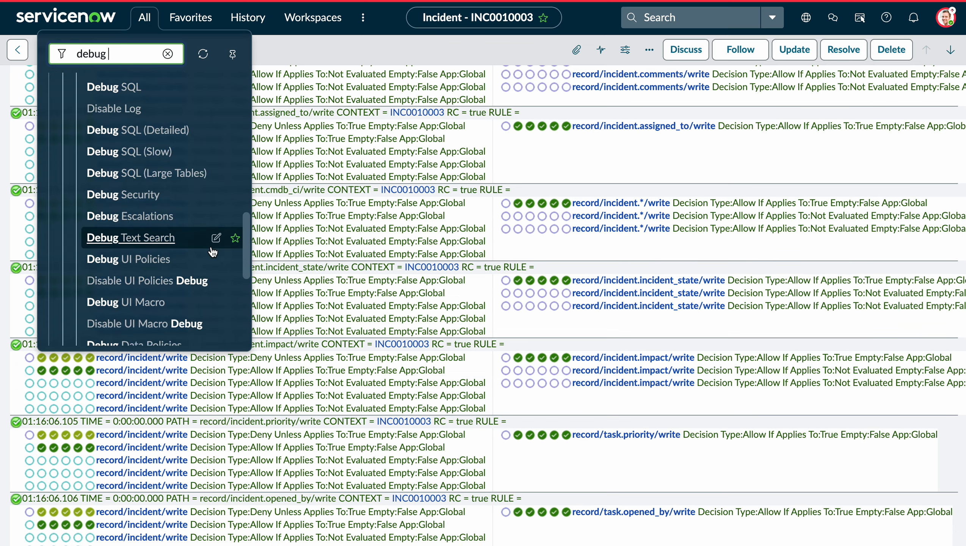
scroll(213, 253, down, 6)
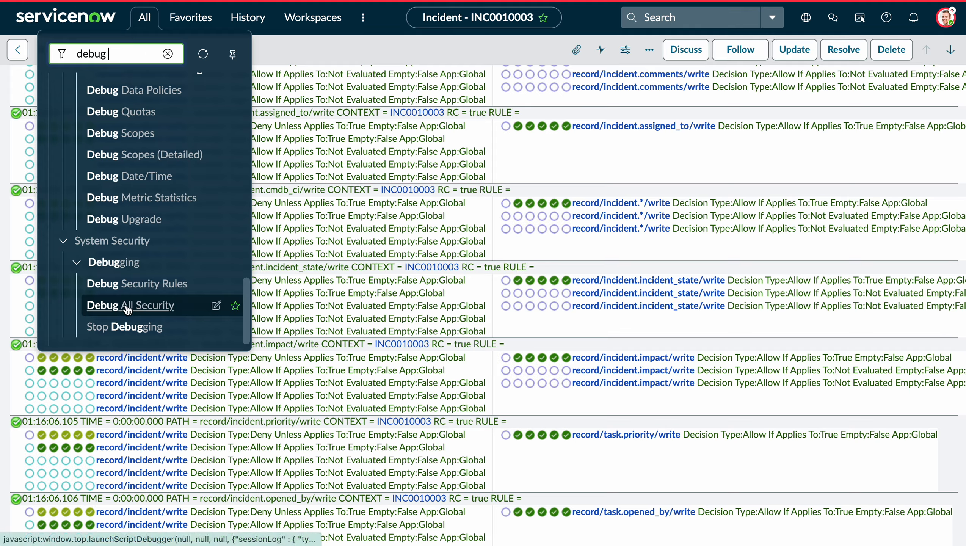
click(136, 329)
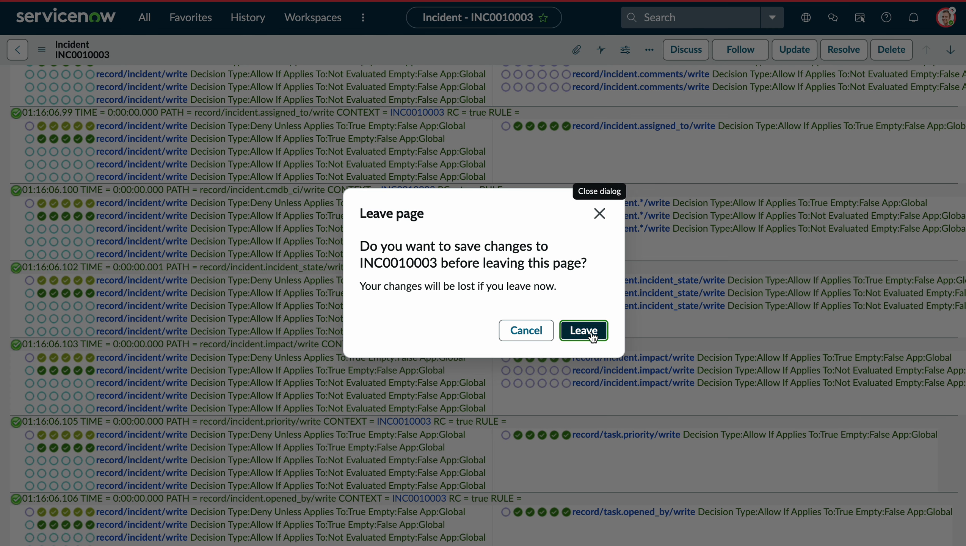
click(592, 334)
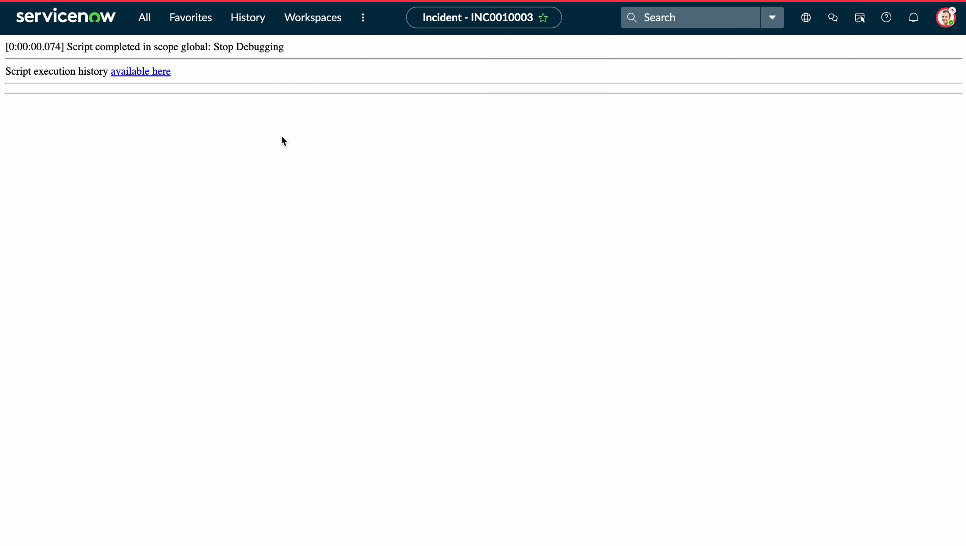
Reopen incident INC0010003 and check the whole form for remaining security debug output
click(144, 17)
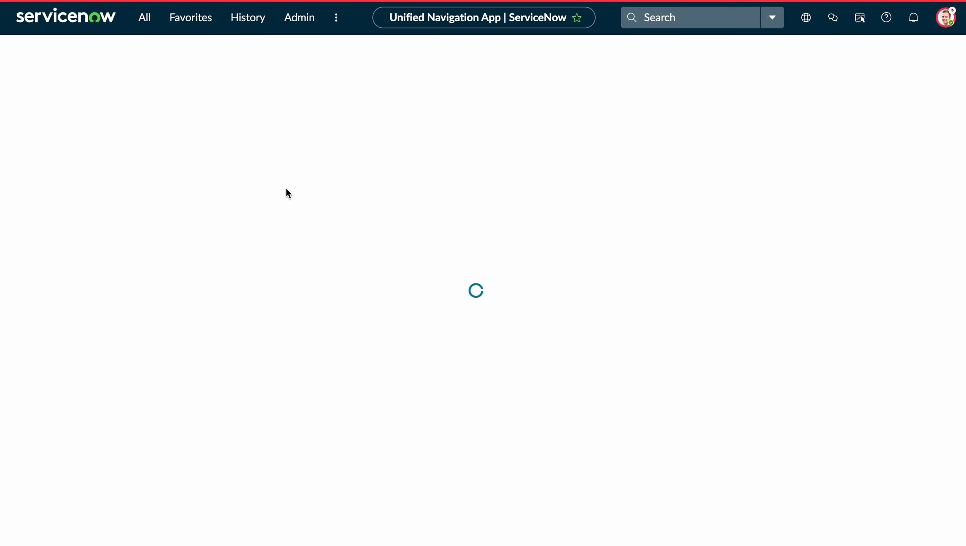
scroll(406, 207, down, 10)
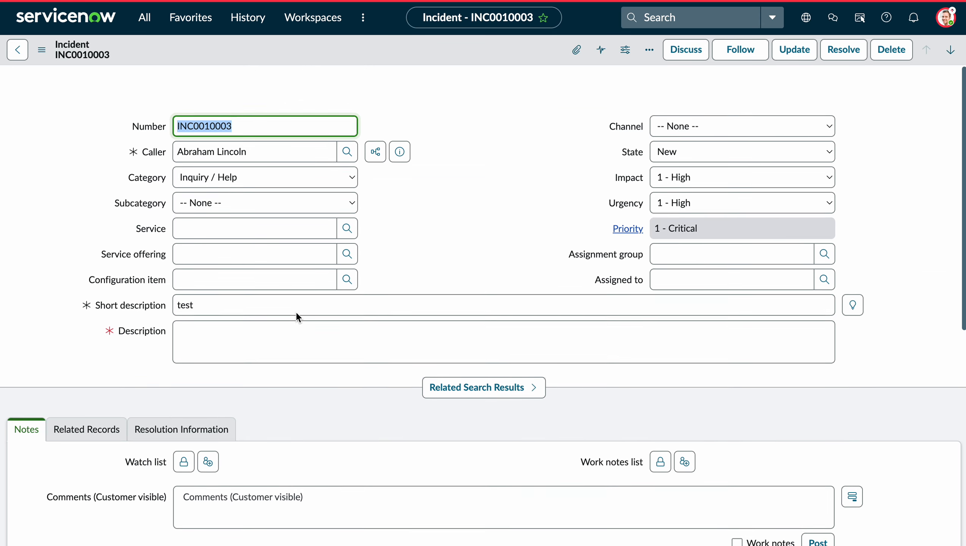
scroll(295, 315, down, 10)
scroll(411, 538, up, 10)
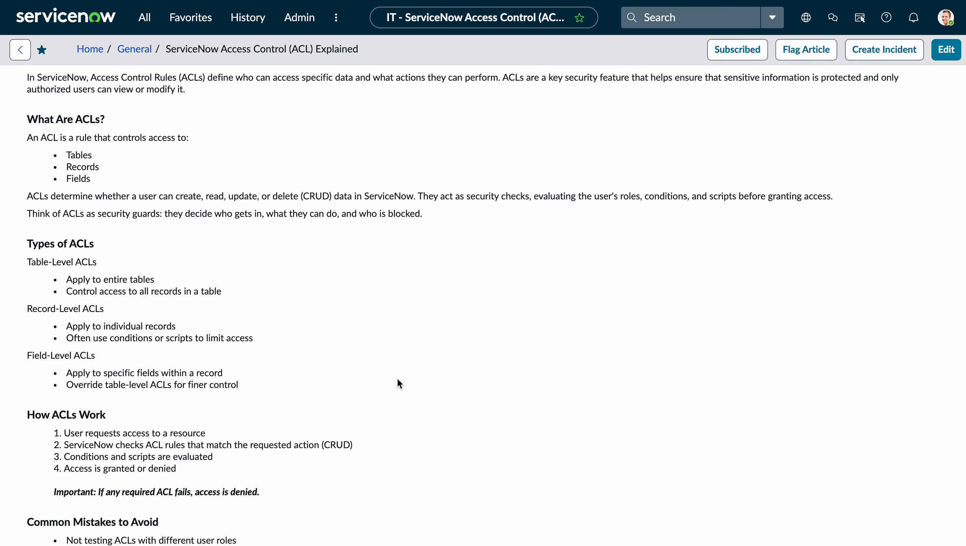
Consult the ACL knowledge article and examine the record/sys_user.accumulated_roles/read evaluation in the access control's debug output
scroll(437, 292, down, 4)
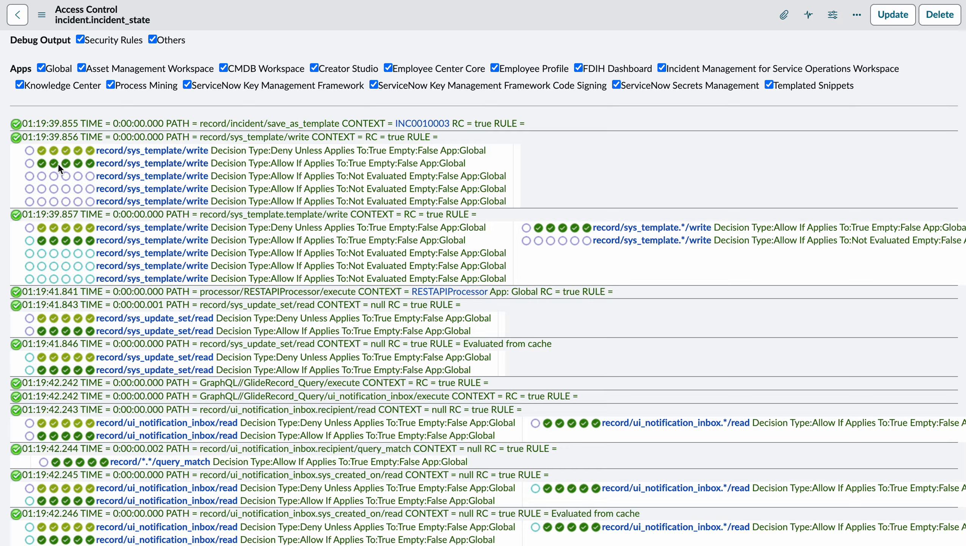
scroll(217, 269, down, 20)
scroll(216, 269, up, 15)
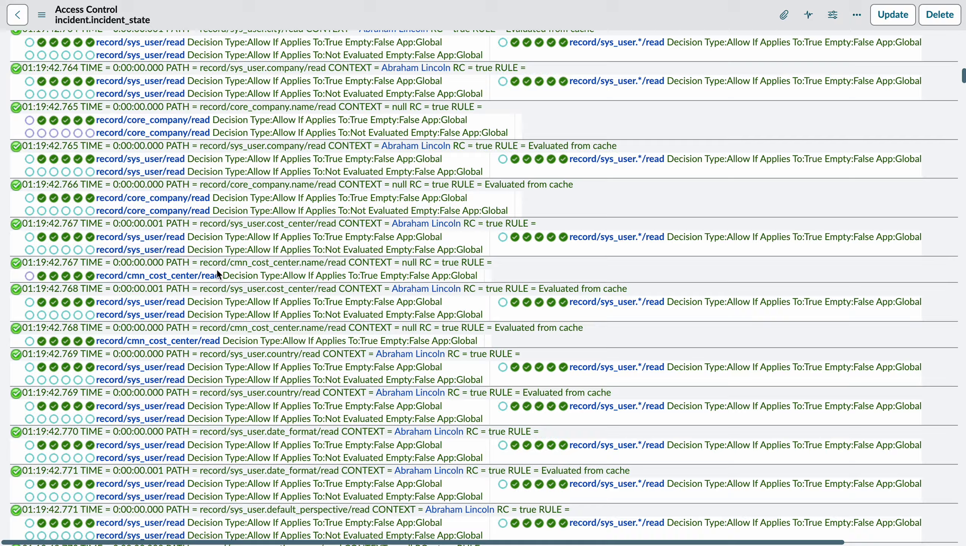
scroll(213, 270, down, 1)
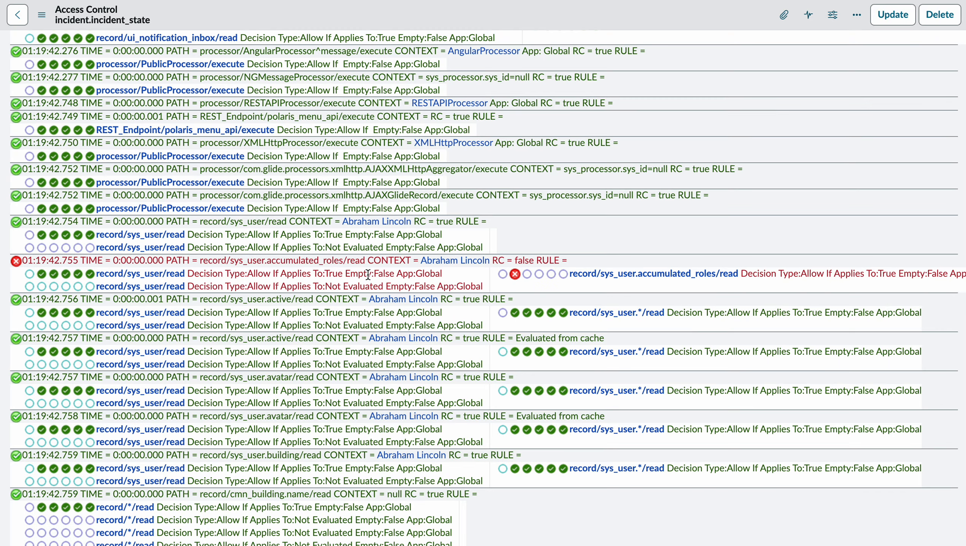
mouse_move(516, 274)
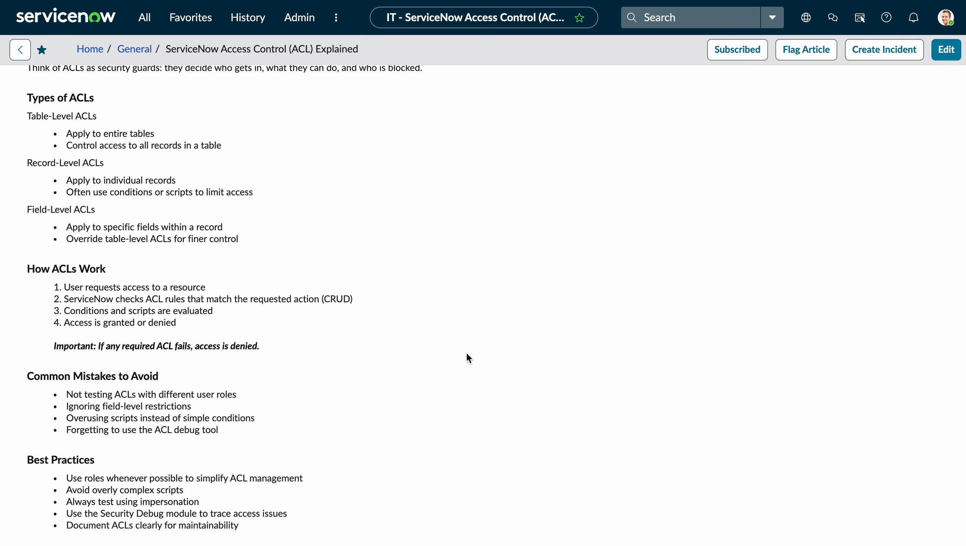
Read the article's Common Mistakes to Avoid, Best Practices and Conclusion sections and return to the access control's debug output
scroll(469, 358, down, 2)
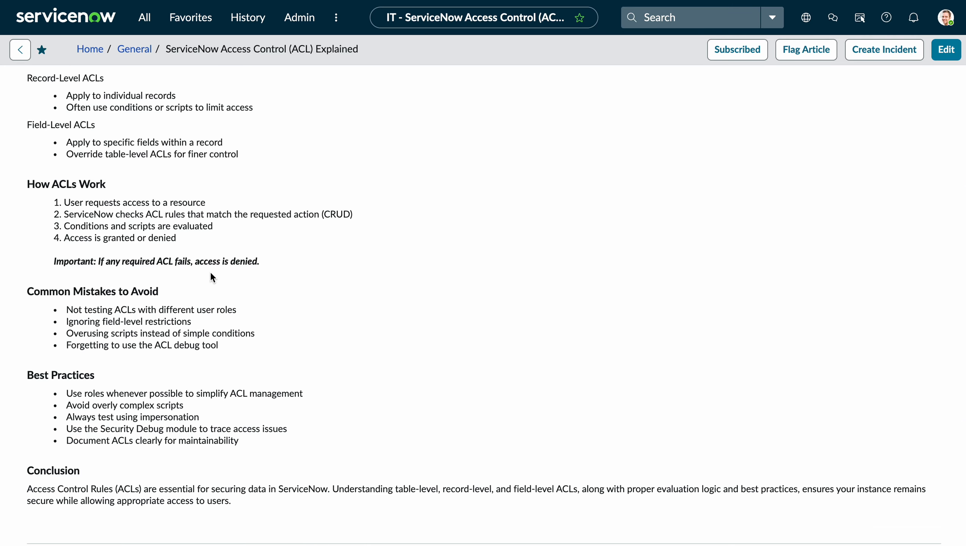
scroll(209, 294, down, 1)
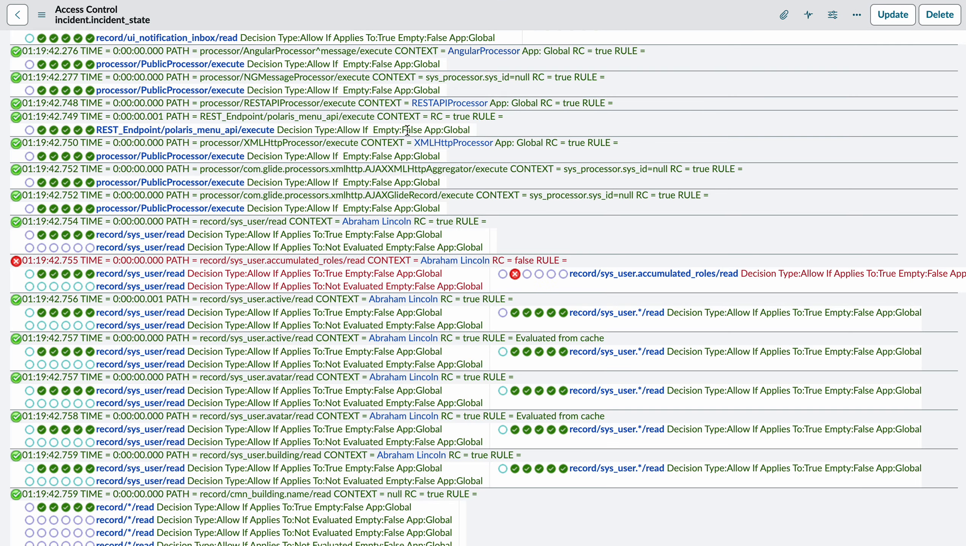
scroll(483, 287, up, 15)
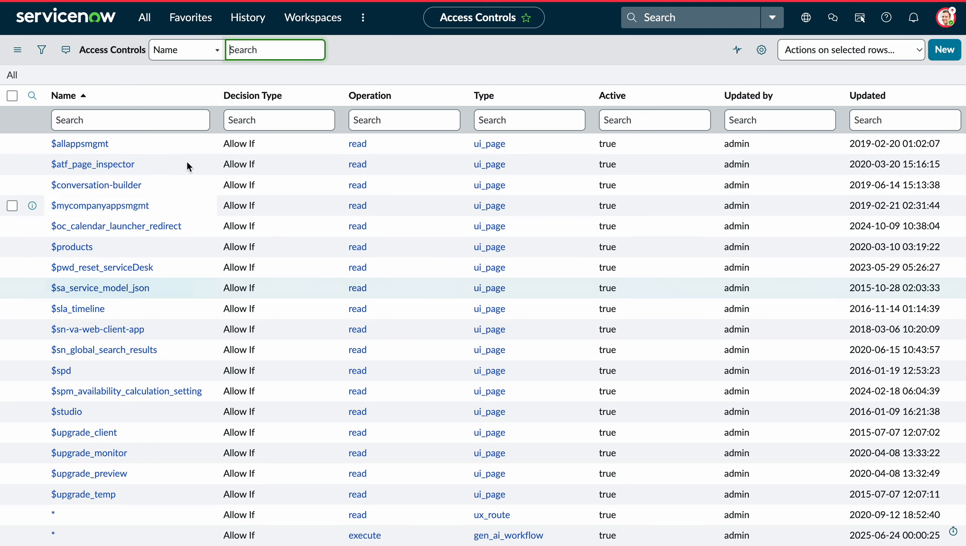
Search the navigator for "access control" and open the Access Control (ACL) list under System Security
click(138, 27)
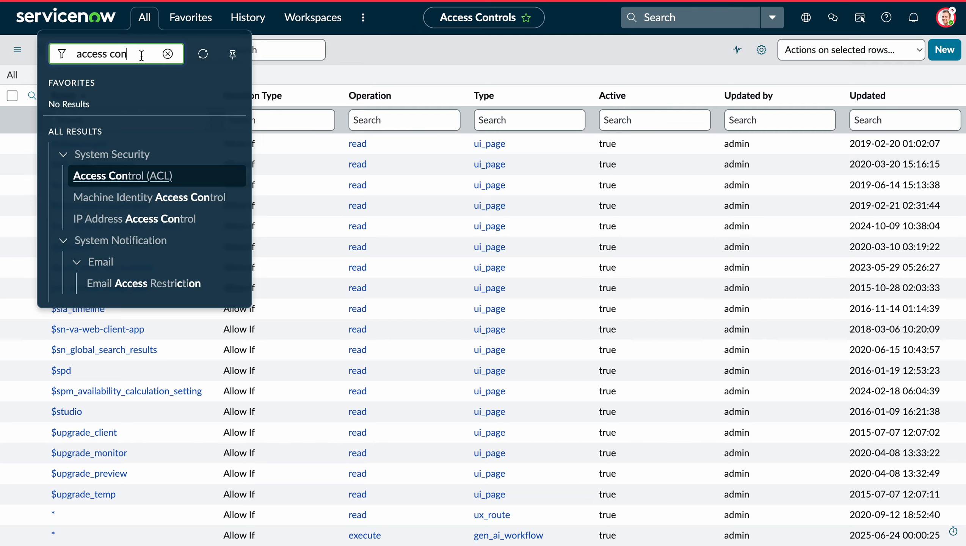
drag(141, 57, 22, 58)
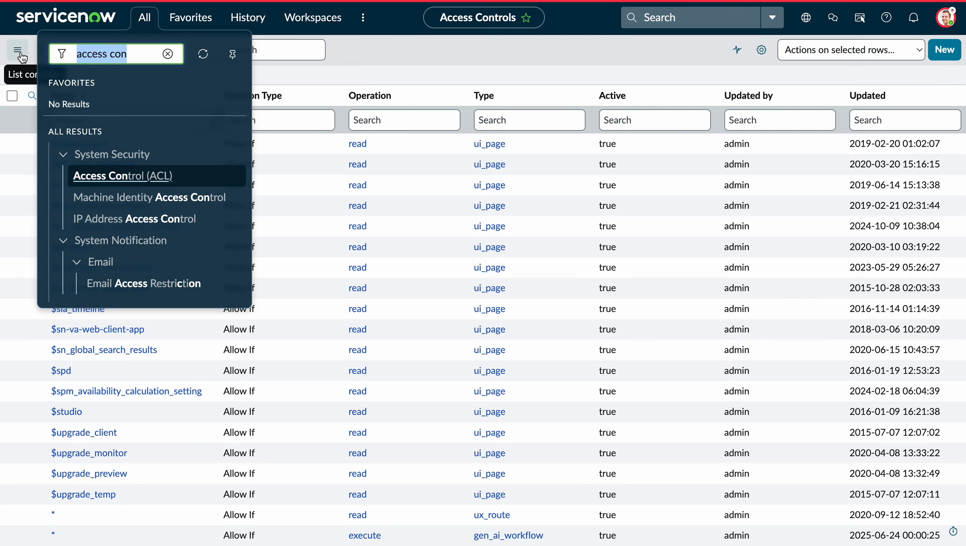
text(access controls)
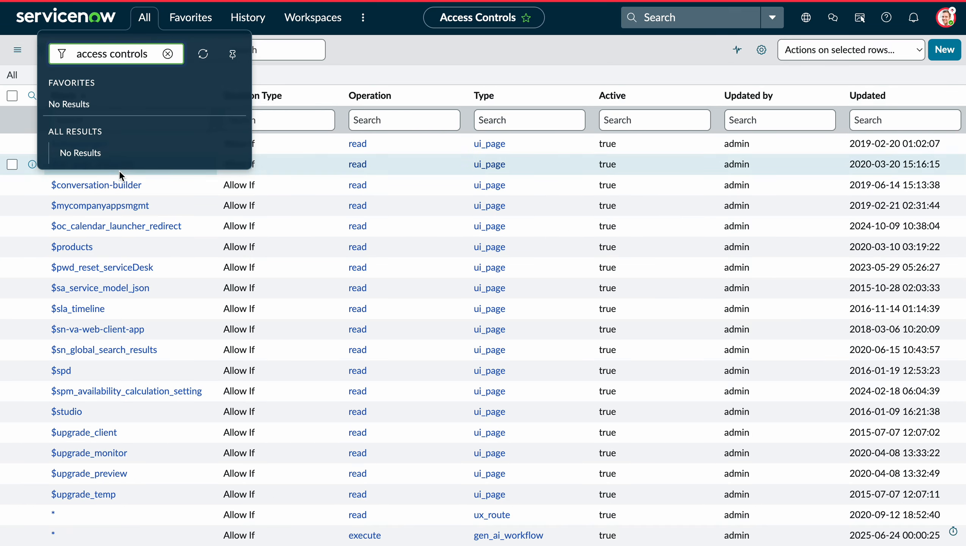
key(BackSpace)
click(151, 178)
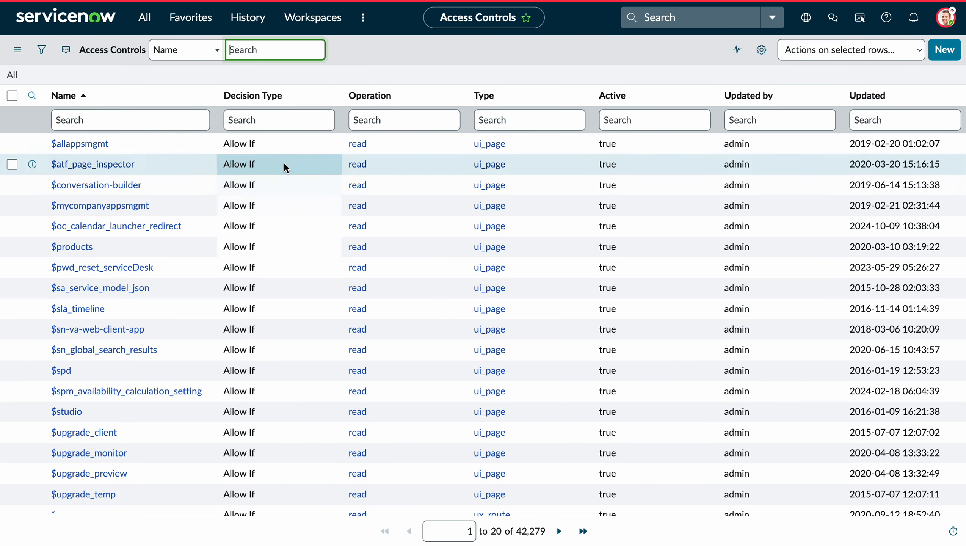
scroll(438, 312, down, 1)
scroll(438, 312, up, 1)
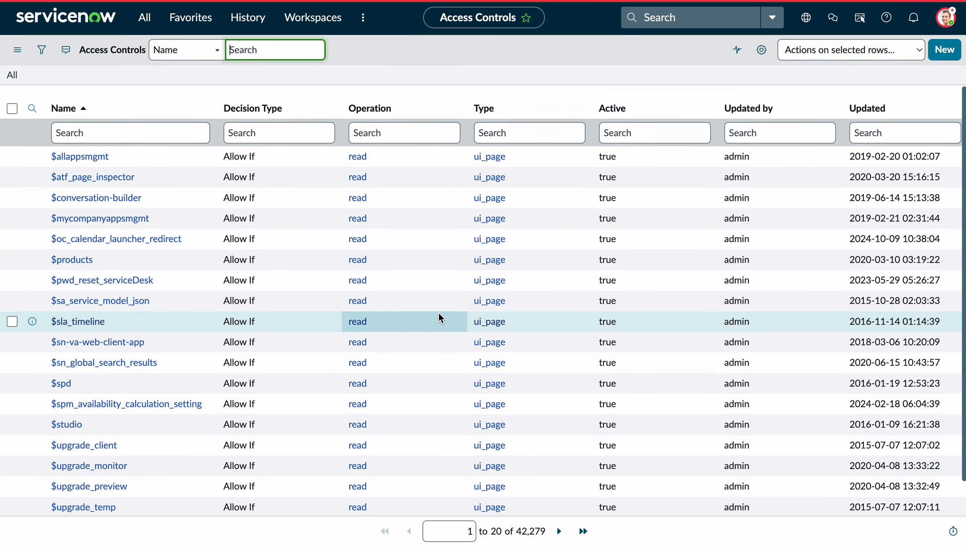
Review the available columns in the Access Controls list personalization and cancel without changes
click(762, 50)
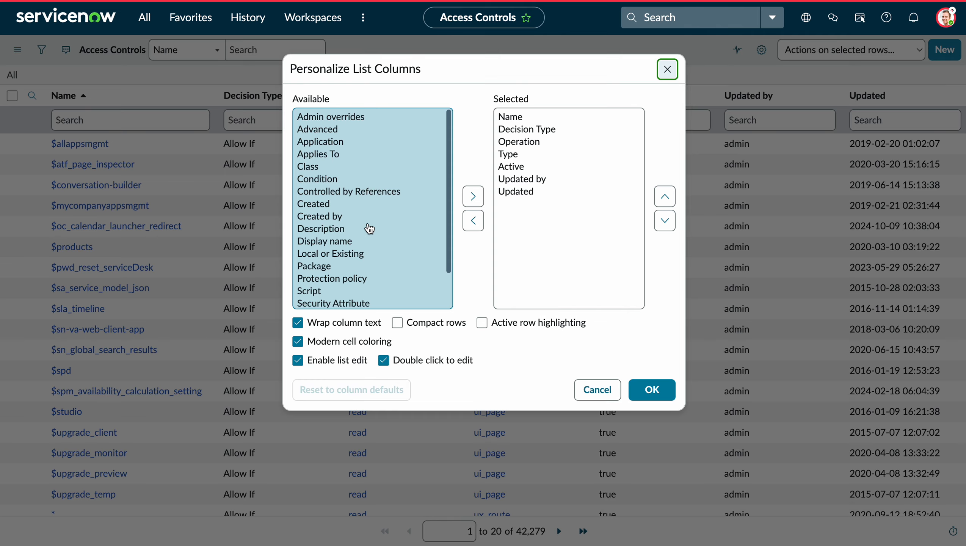
scroll(369, 229, down, 1)
scroll(369, 229, up, 1)
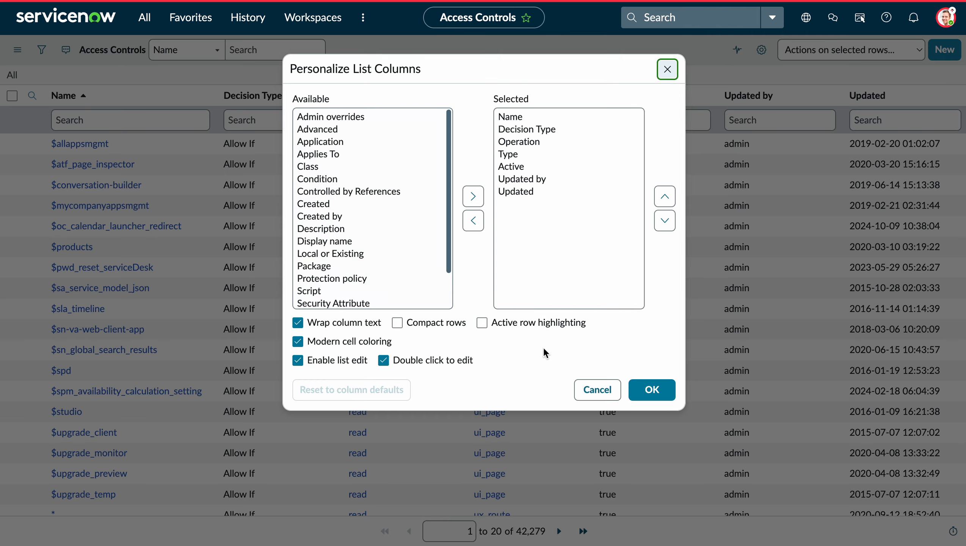
click(580, 394)
Filter the Access Controls list by Name with "*inc"
click(195, 120)
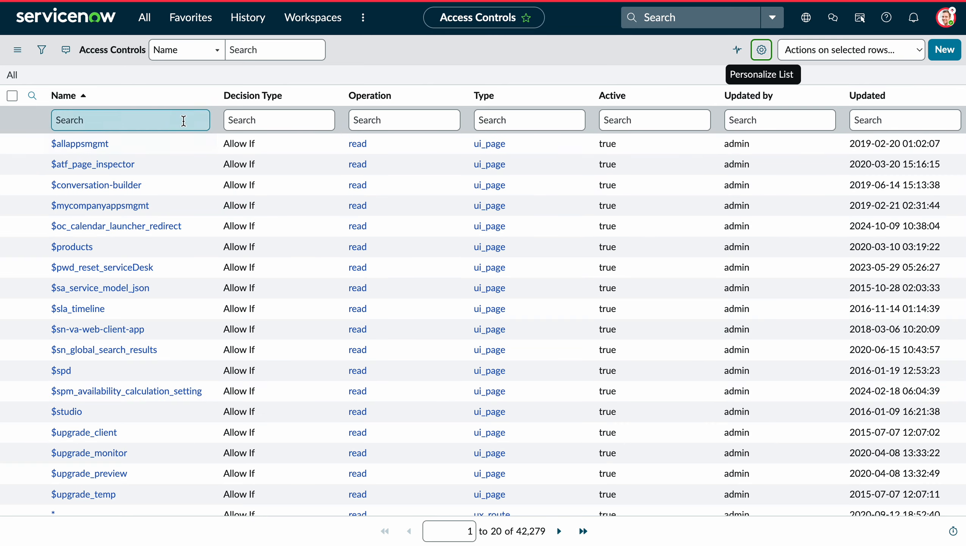
text(*in)
text(d)
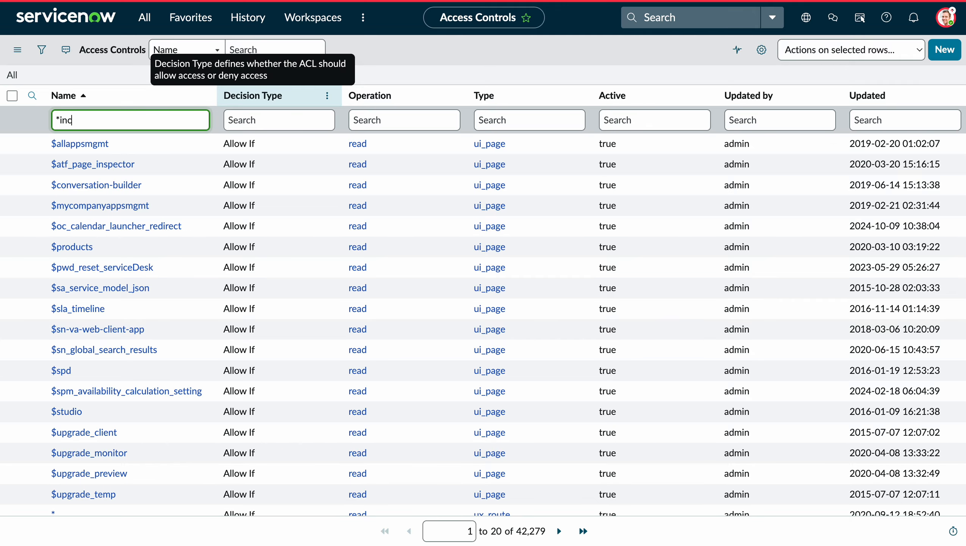
key(Return)
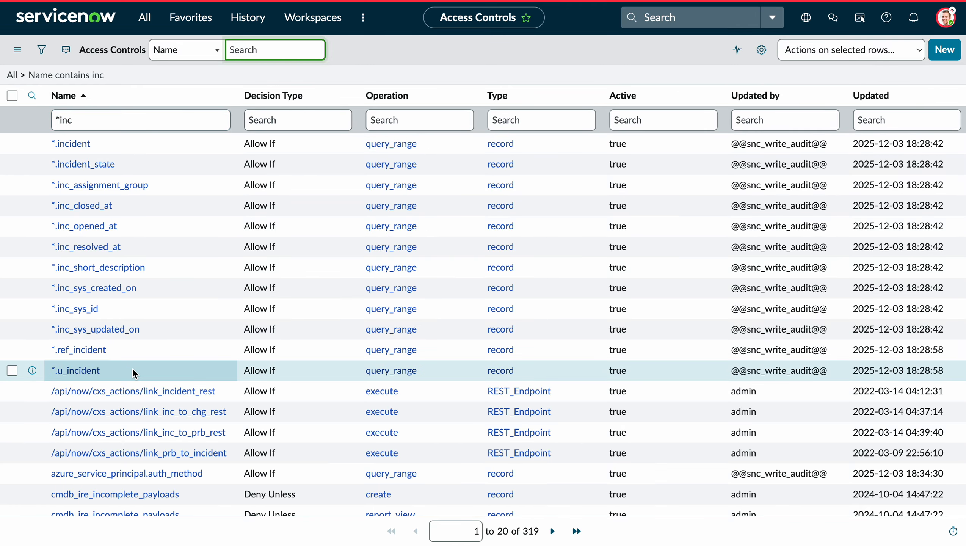
Open the *.incident access control for the query_range operation and review its fields, conditions and required role
click(81, 145)
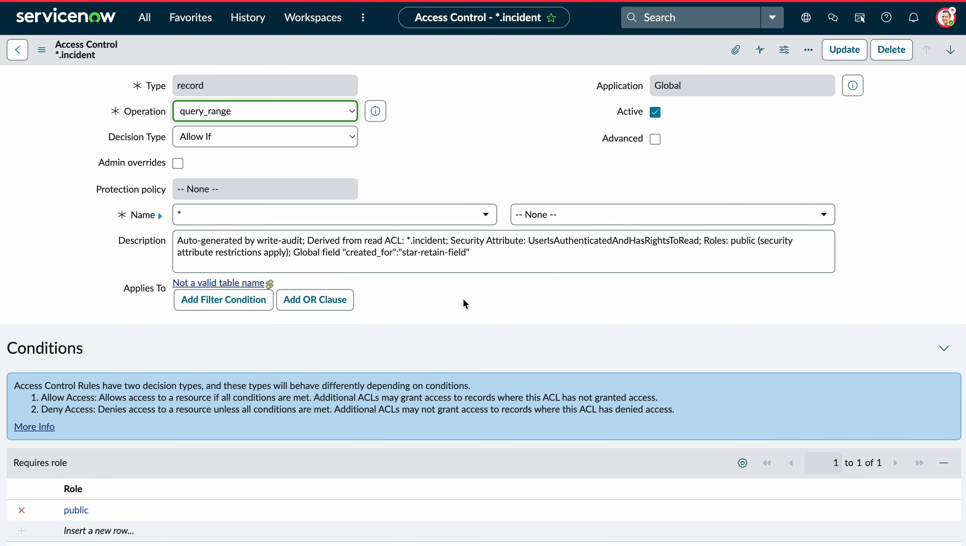
scroll(463, 298, down, 5)
scroll(463, 299, down, 2)
scroll(463, 298, up, 7)
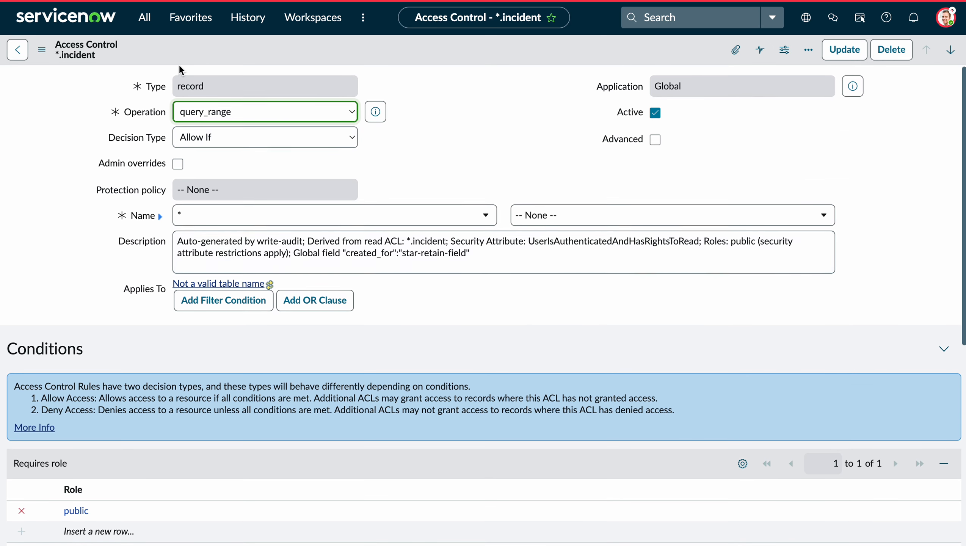
Open the Incidents list by entering "incident.list" in the navigator
click(154, 24)
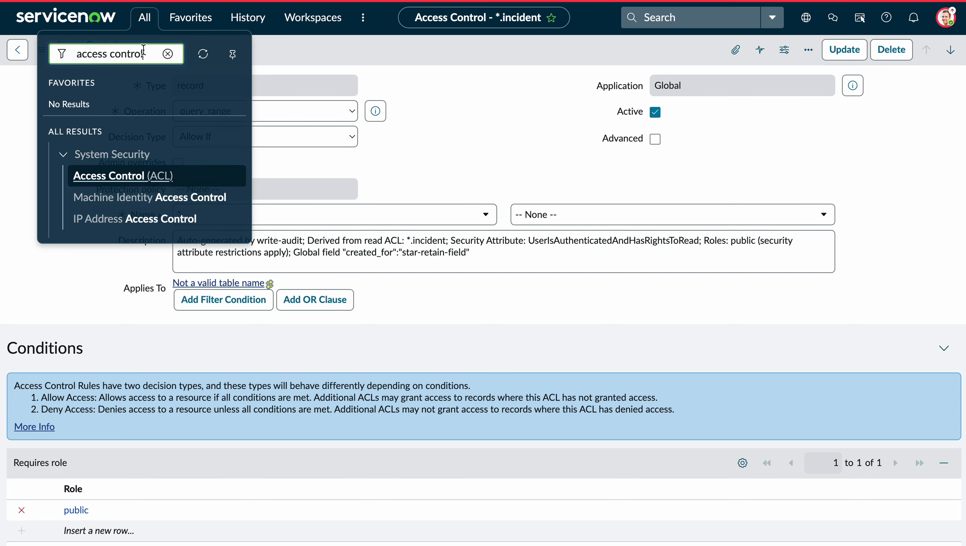
text(incident.list)
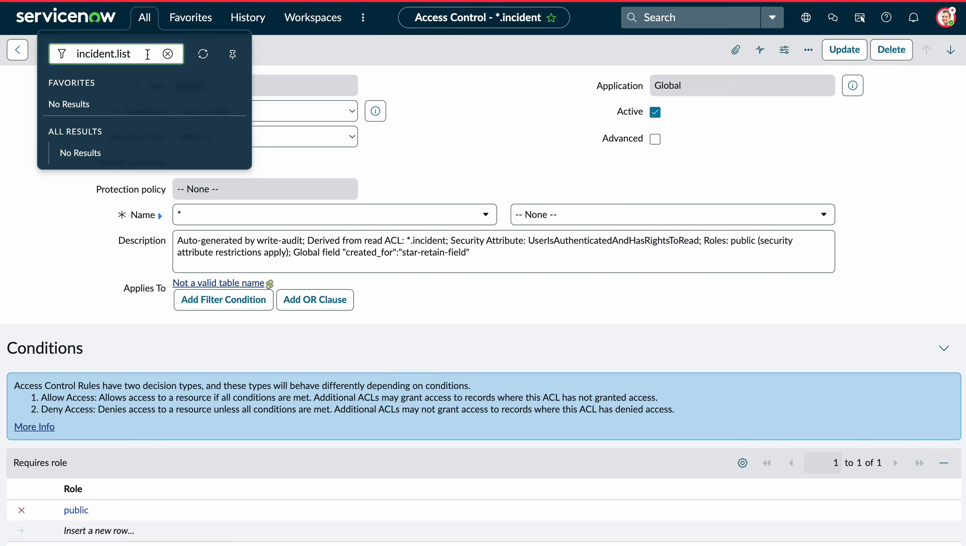
key(Return)
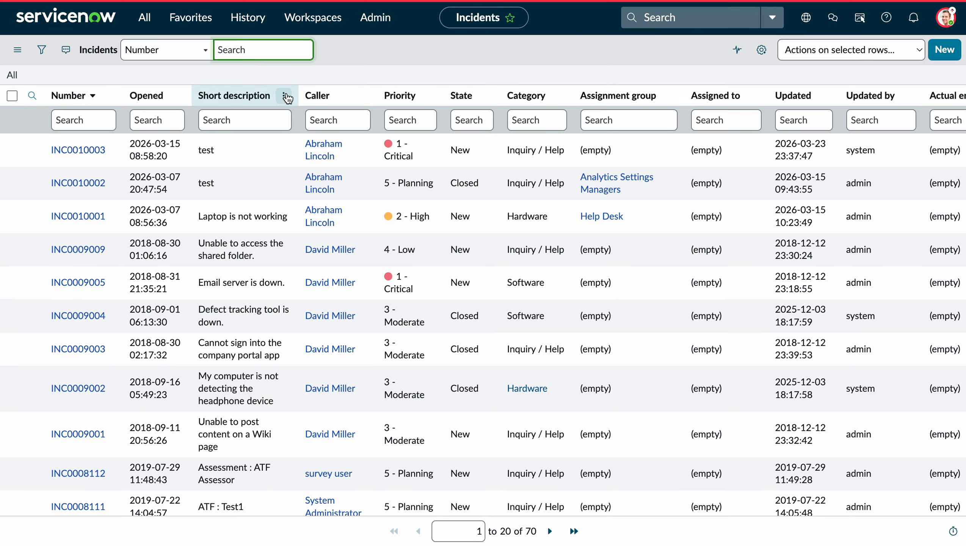
Open the incident table's Security Rules through the list's Configure options and look over the matching access controls
click(285, 97)
mouse_move(363, 253)
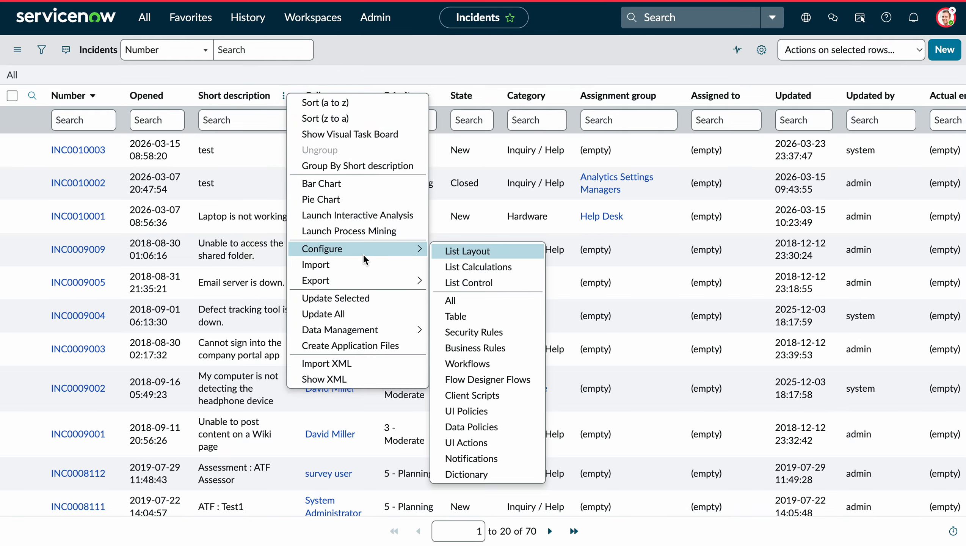
click(483, 332)
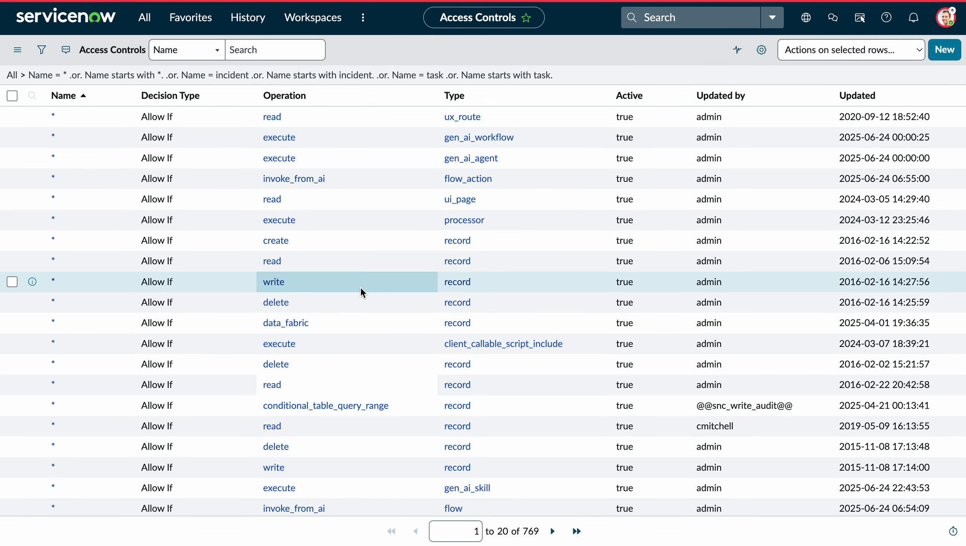
scroll(373, 438, down, 1)
scroll(373, 438, up, 1)
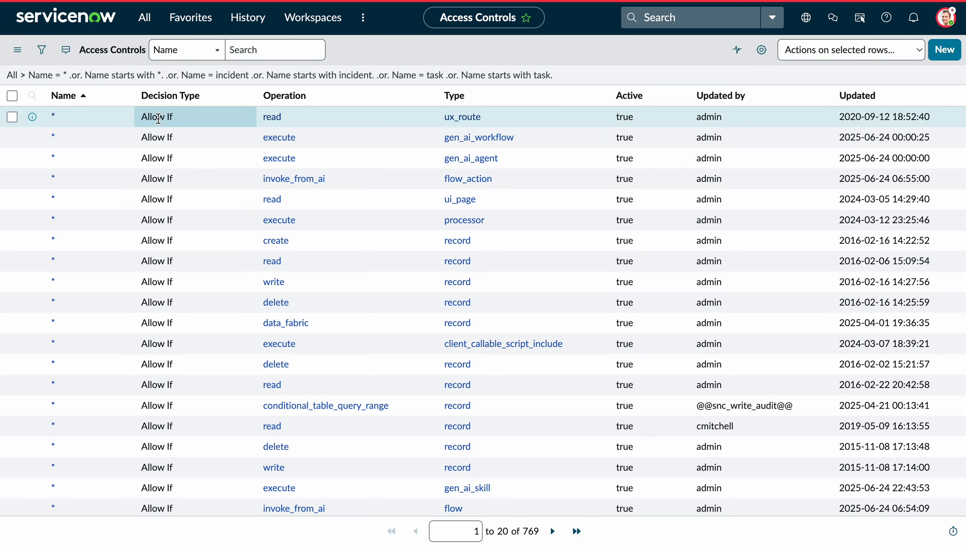
scroll(212, 356, down, 1)
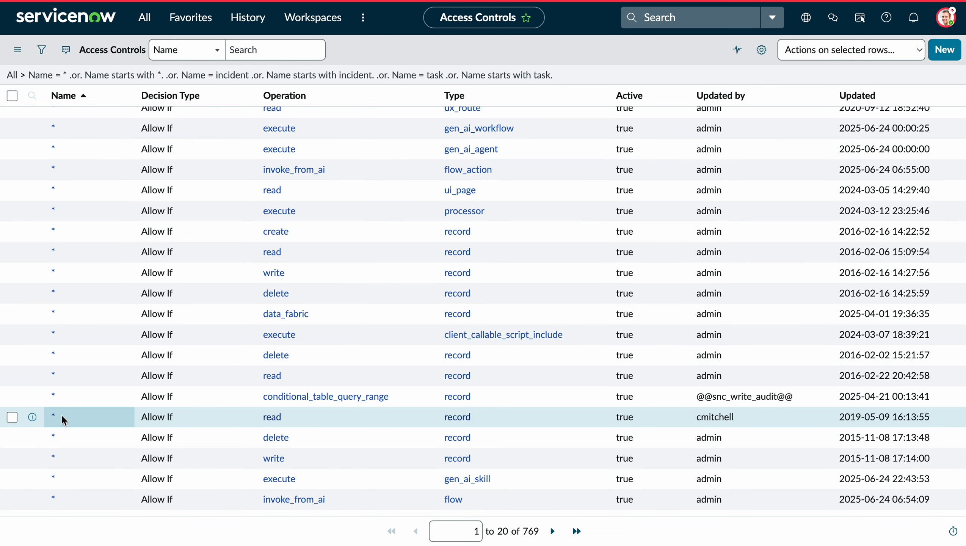
Preview the "*" record read access control updated 2019-05-09, open its full record and review its conditions down to the script
click(33, 418)
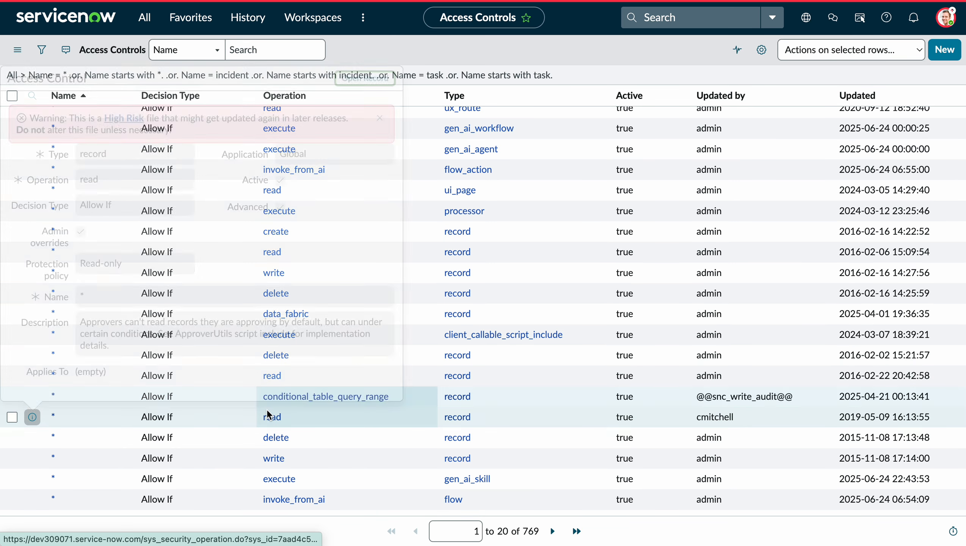
click(365, 78)
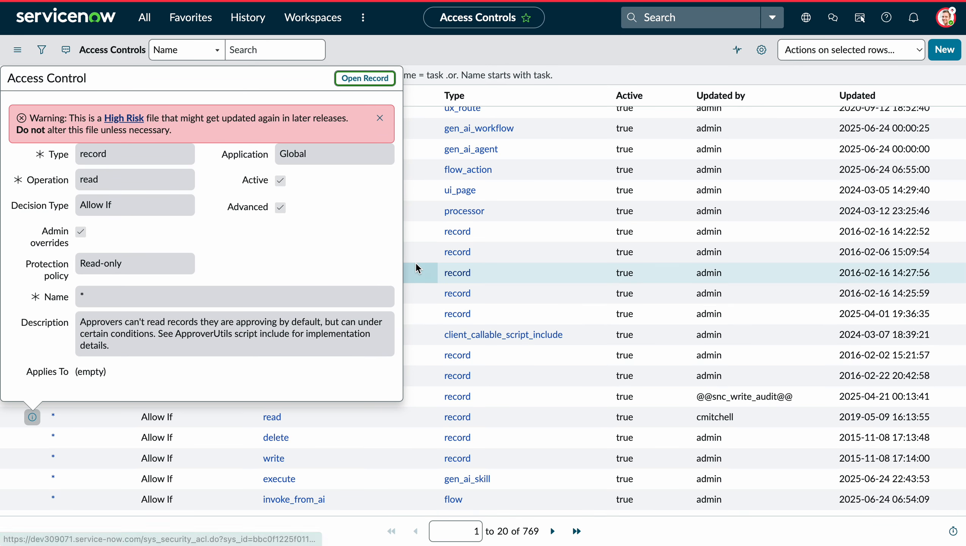
scroll(416, 271, down, 8)
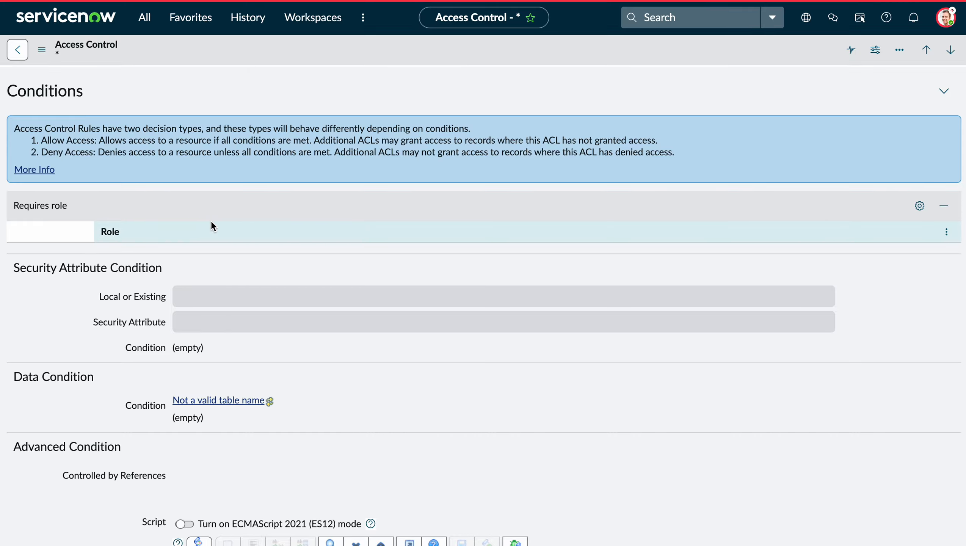
scroll(282, 208, down, 2)
scroll(283, 212, down, 5)
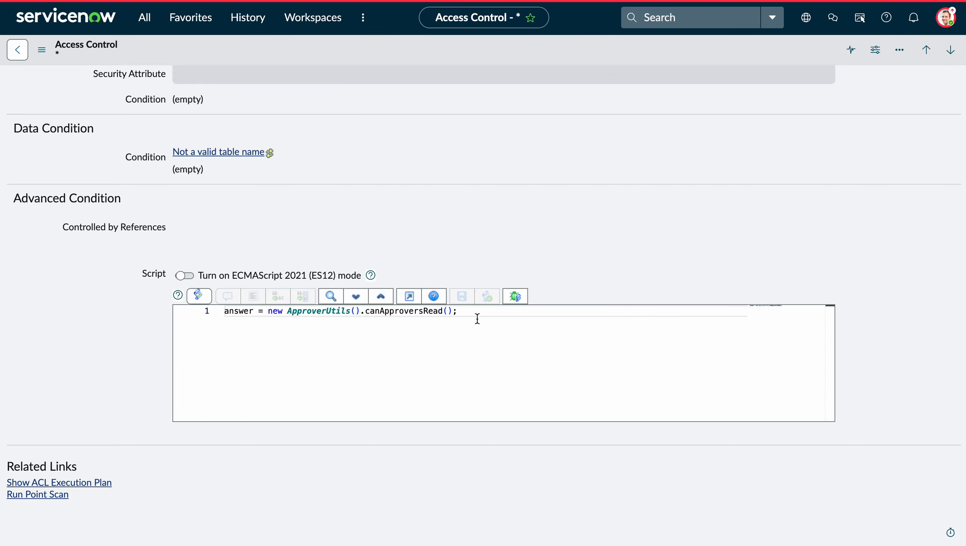
Examine the ApproverUtils script line in the Advanced Condition and recheck the role, security attribute and data conditions
shift+click(322, 321)
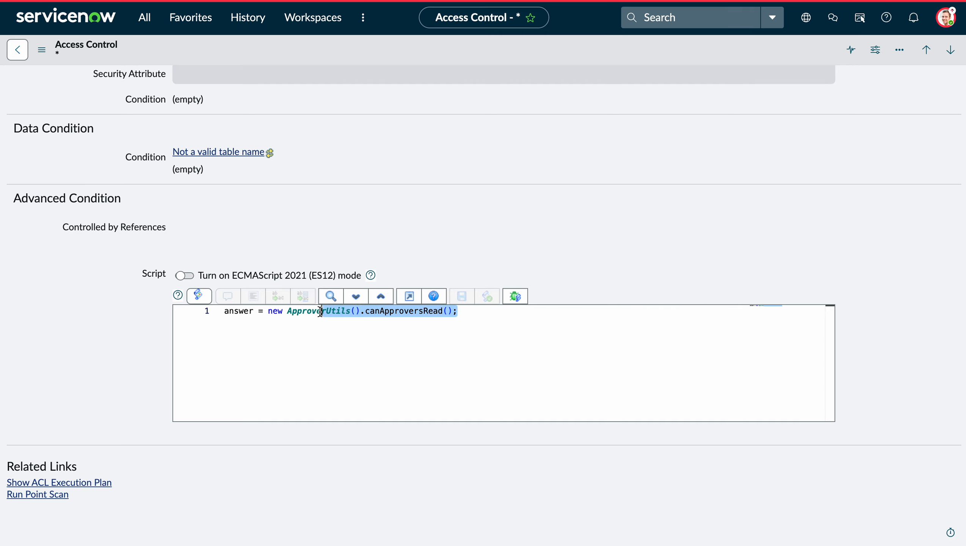
click(332, 347)
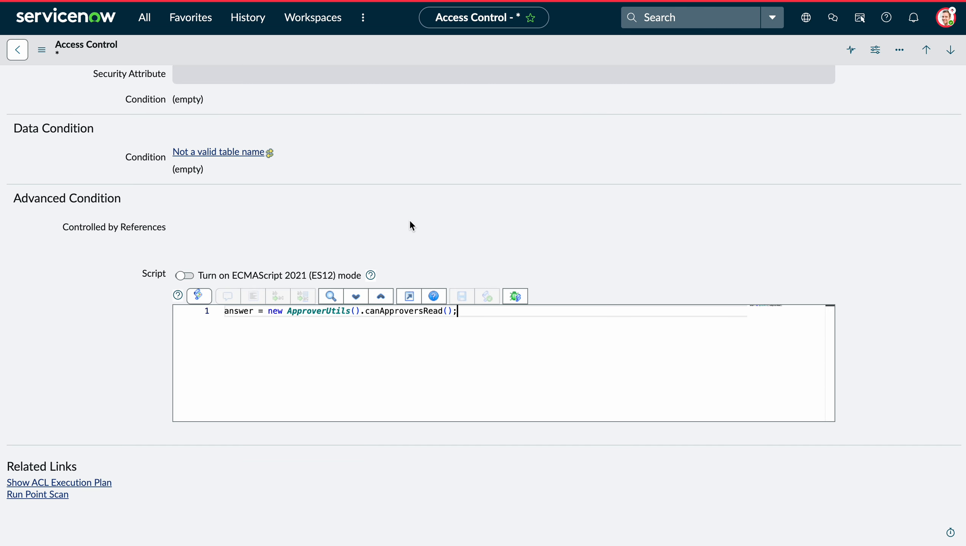
scroll(403, 260, up, 3)
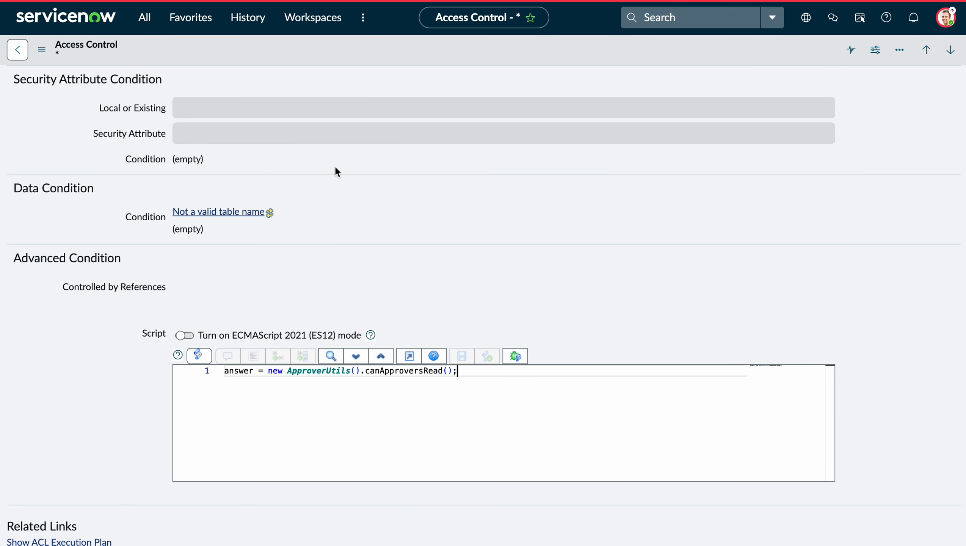
scroll(329, 155, up, 8)
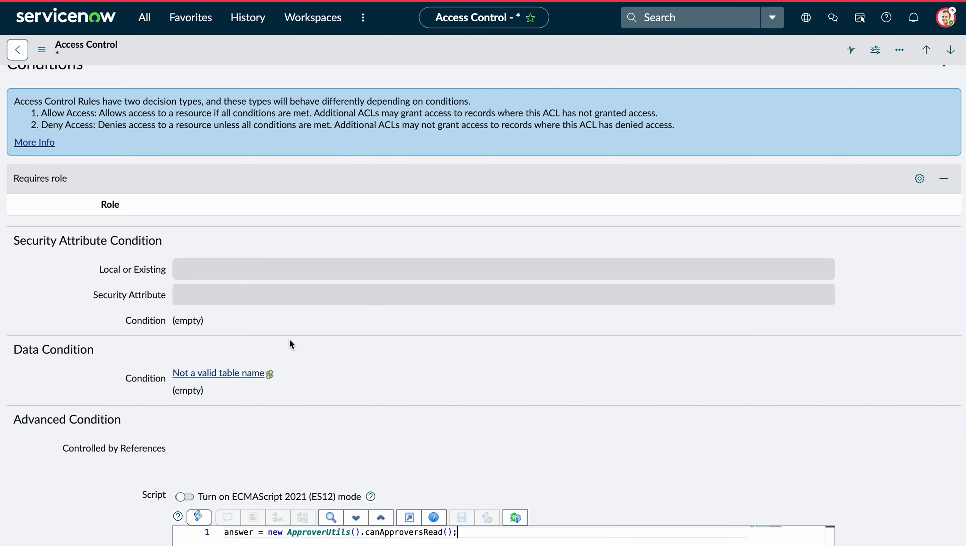
scroll(442, 355, down, 5)
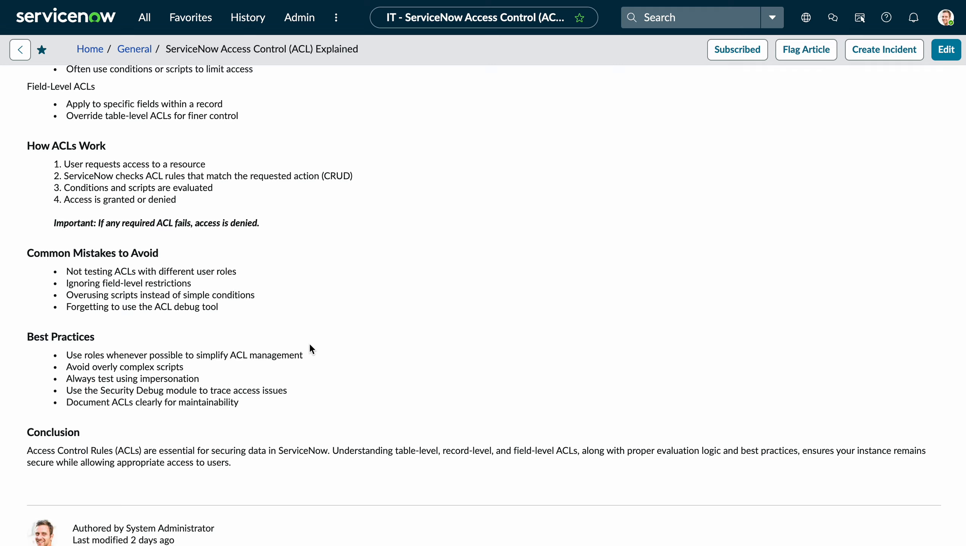
From the knowledge article, open the Impersonate user dialog, view the selectable users and close it without choosing one
click(946, 17)
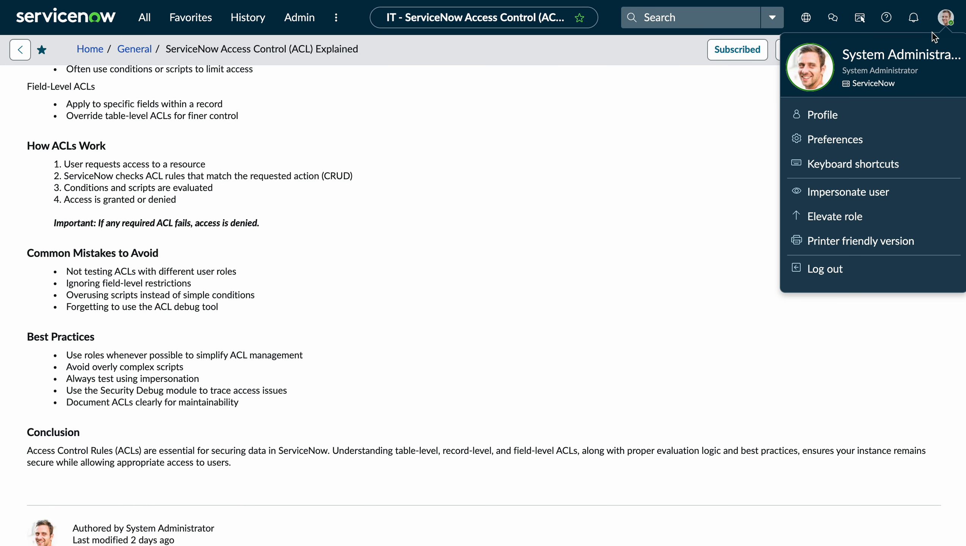
click(836, 193)
click(594, 198)
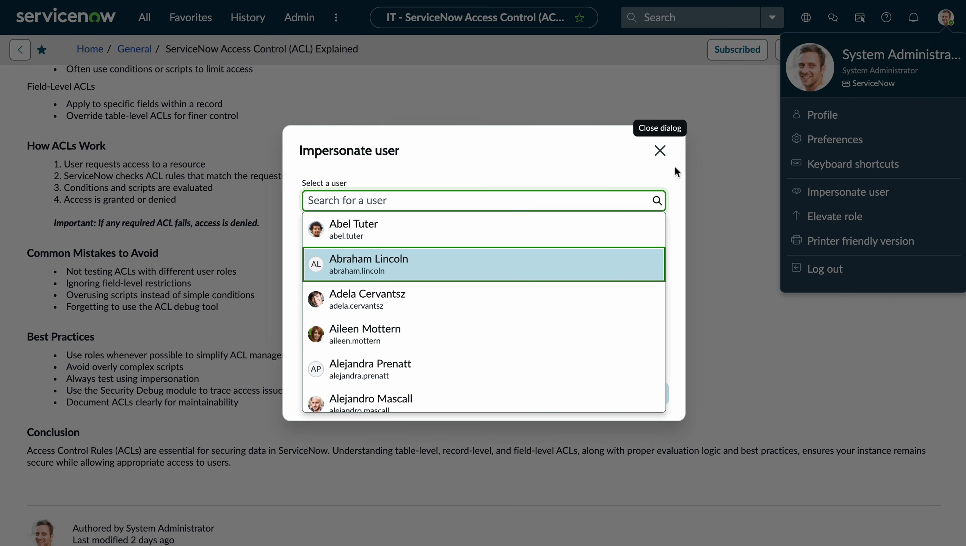
click(657, 155)
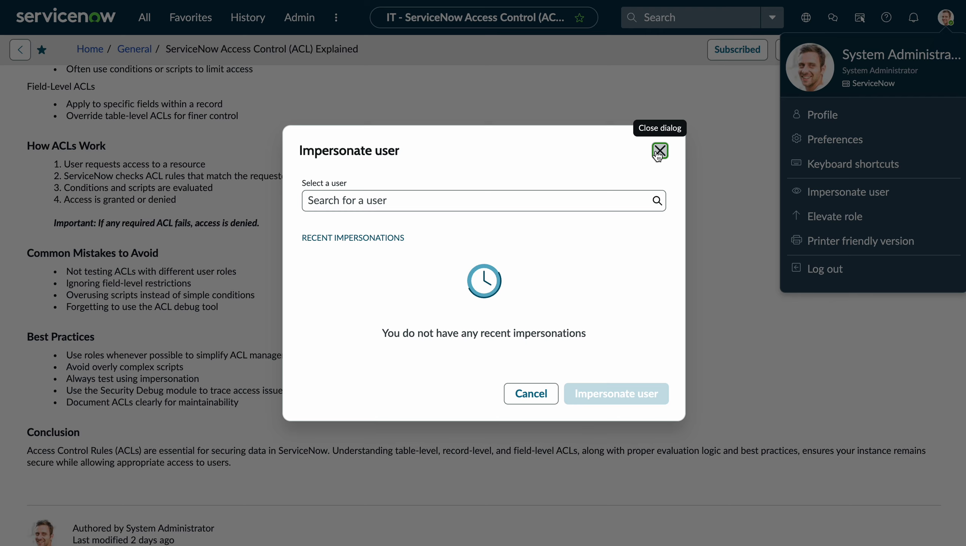
click(657, 154)
click(296, 390)
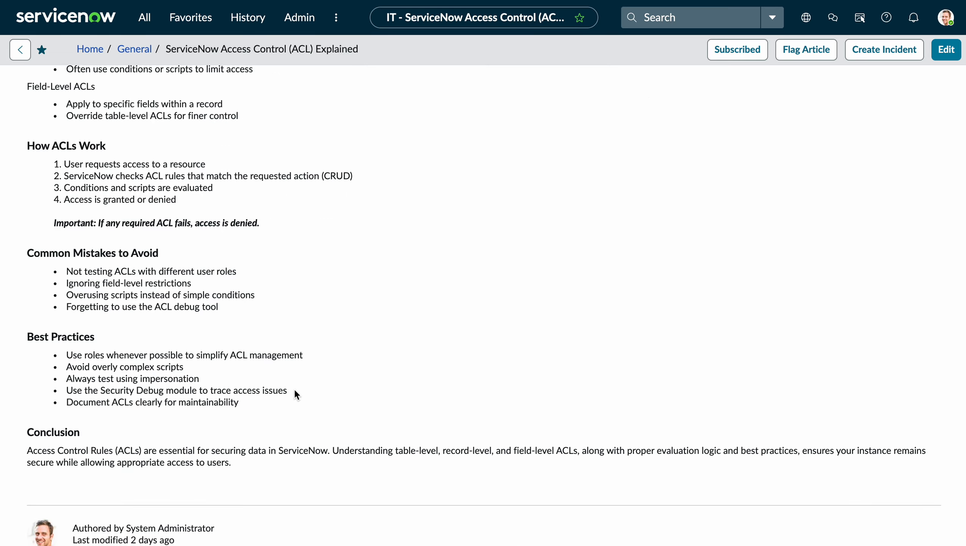